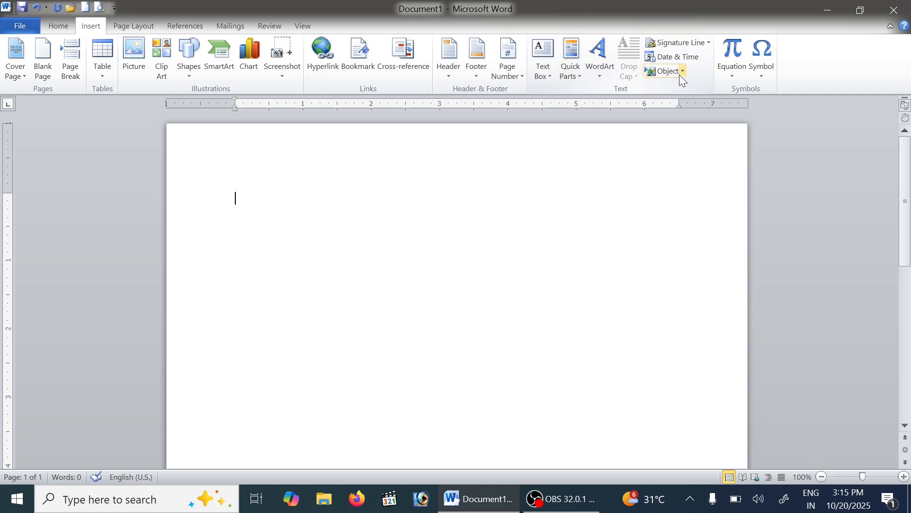
# Browse the built-in text box designs and insert an Alphabet Quote text box into the blank document
pyautogui.click(550, 73)
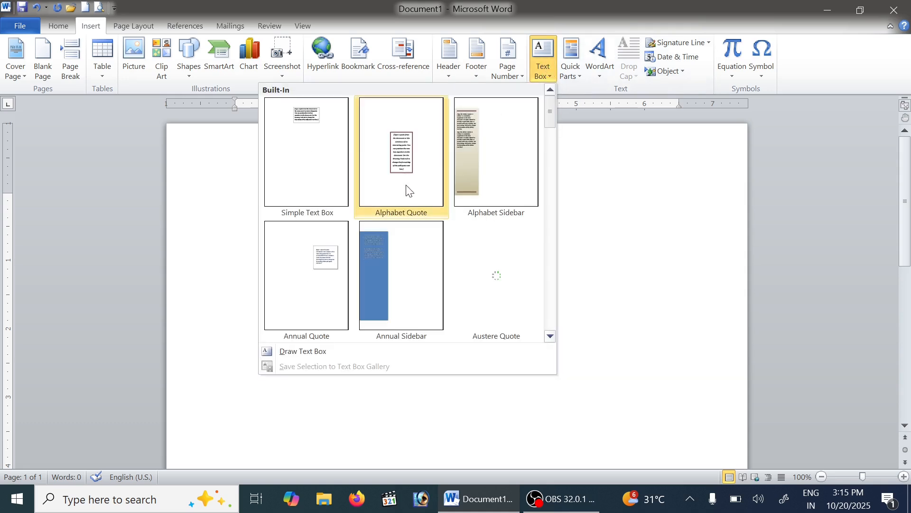
pyautogui.scroll(-3, 417, 188)
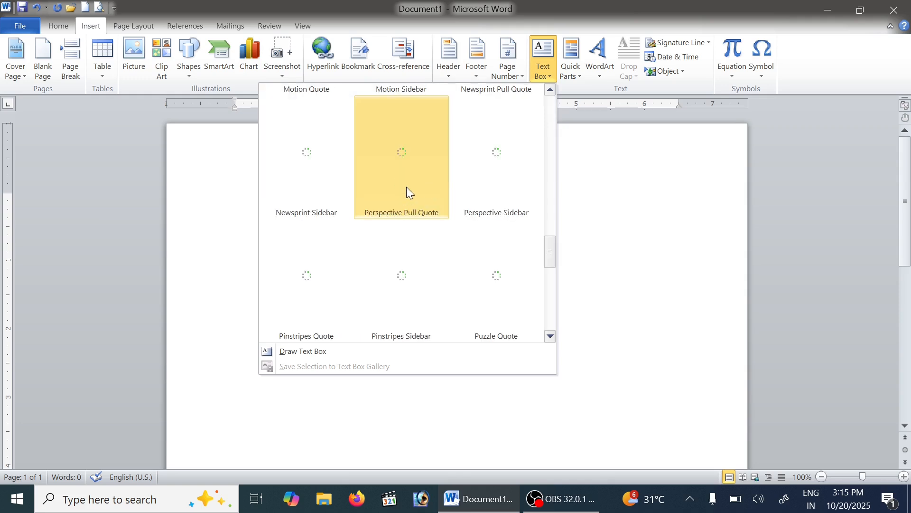
pyautogui.scroll(3, 407, 187)
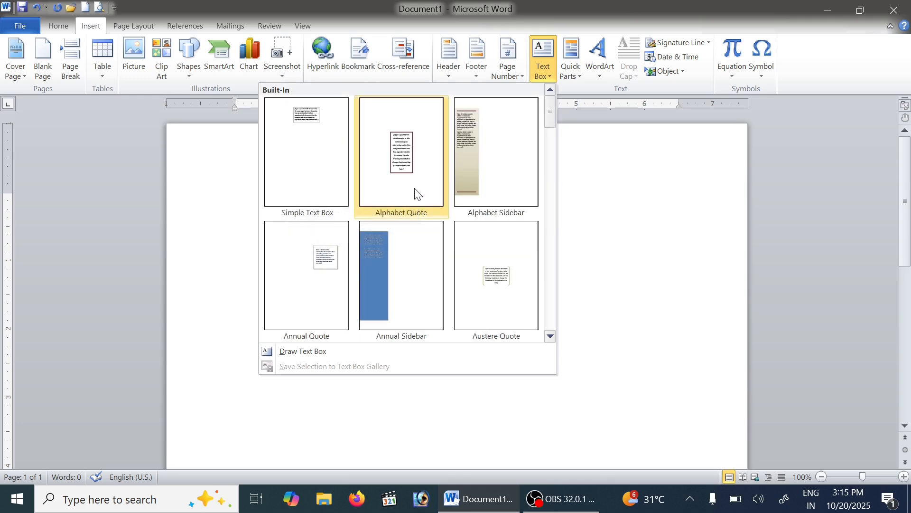
pyautogui.scroll(-3, 417, 188)
pyautogui.scroll(3, 417, 188)
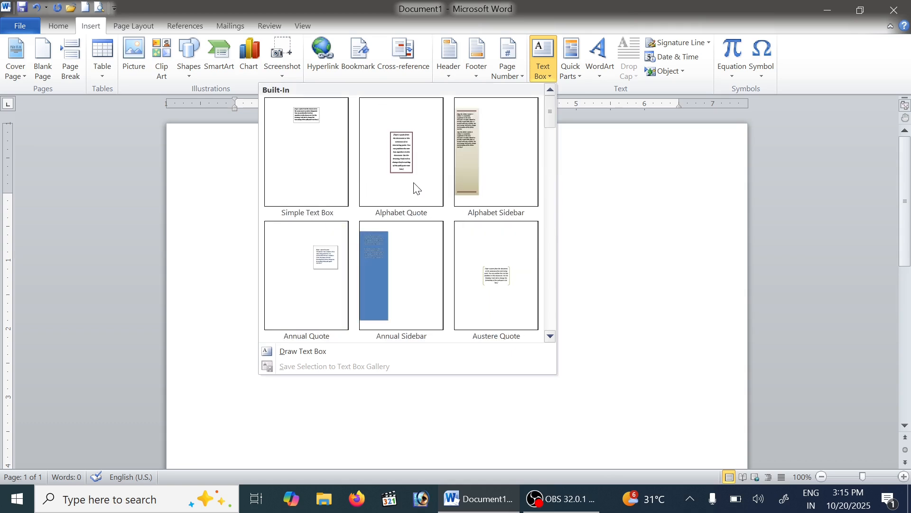
pyautogui.click(417, 188)
pyautogui.scroll(-6, 565, 245)
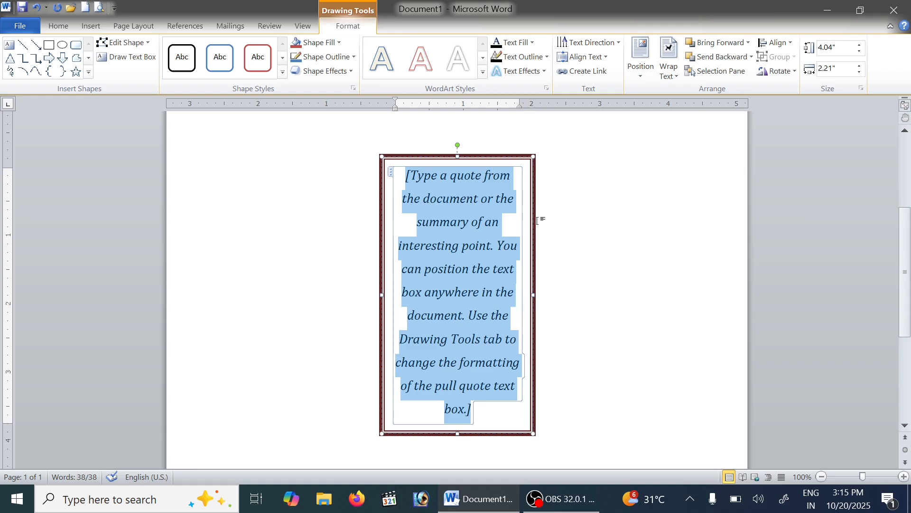
# Replace the placeholder quote with the lines Output Devices, Printer, Plotter, Monitor and Etc
pyautogui.write('Outpu')
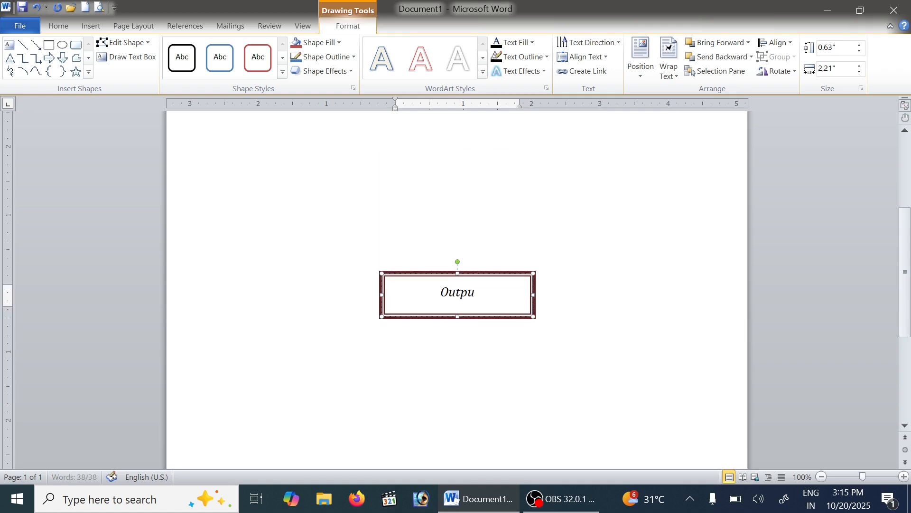
pyautogui.write('t Devices')
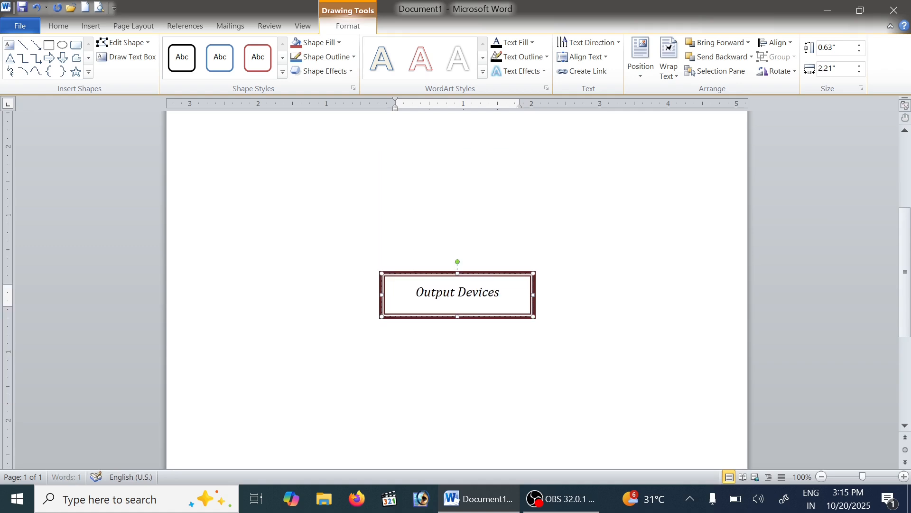
pyautogui.press('Return')
pyautogui.write('Printer')
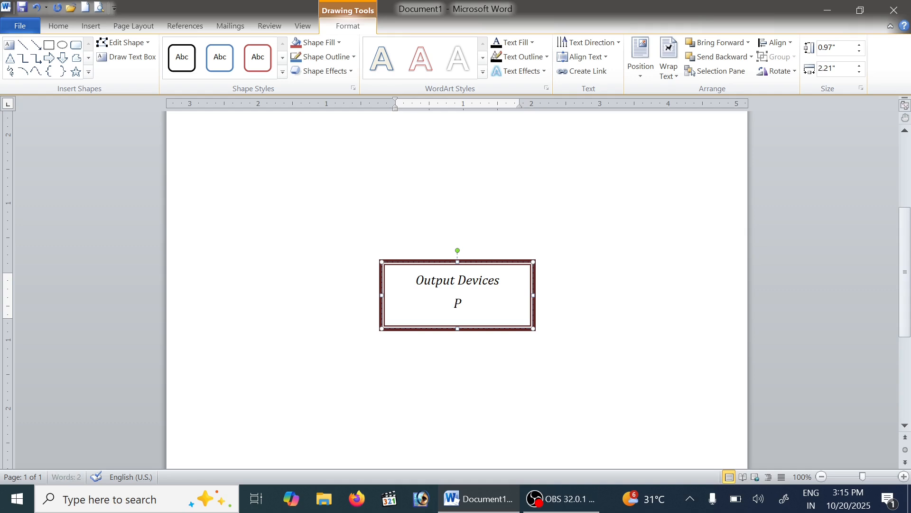
pyautogui.press('Return')
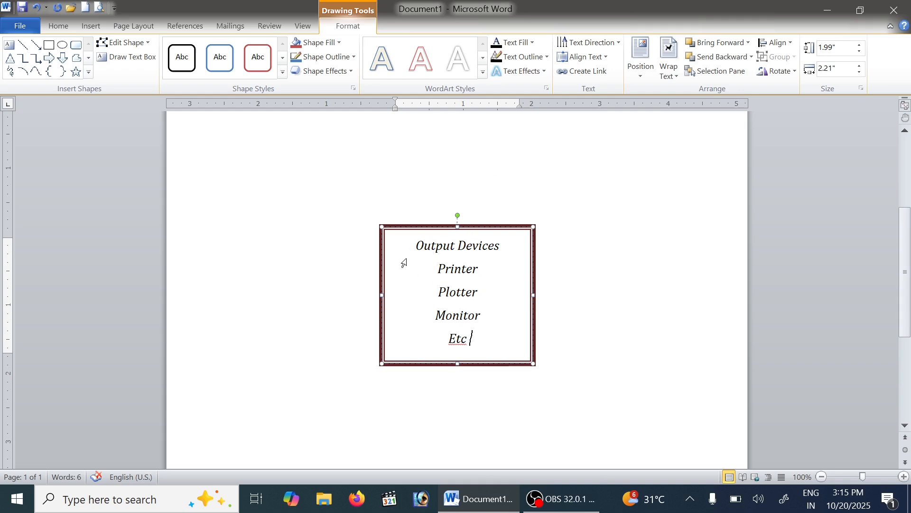
pyautogui.click(643, 252)
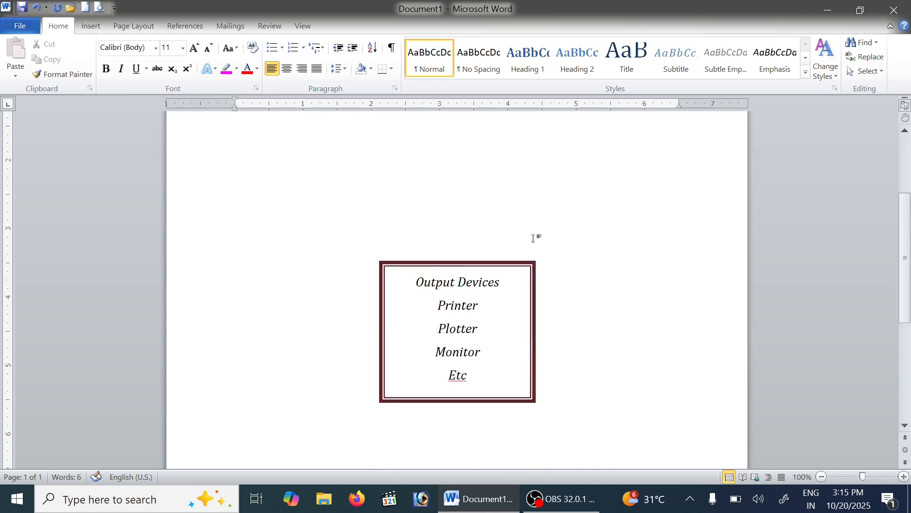
# Move the Output Devices text box up and slightly to the left on the page
pyautogui.click(515, 238)
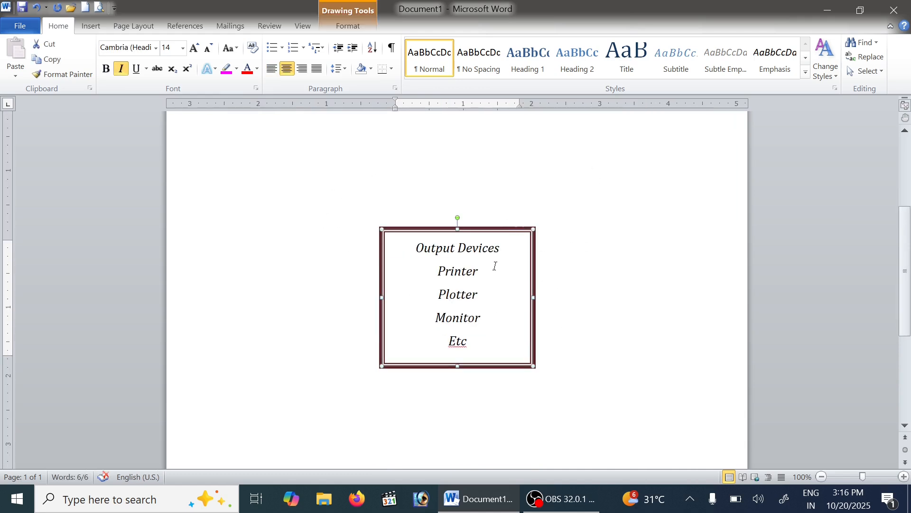
pyautogui.moveTo(513, 230); pyautogui.dragTo(478, 157)
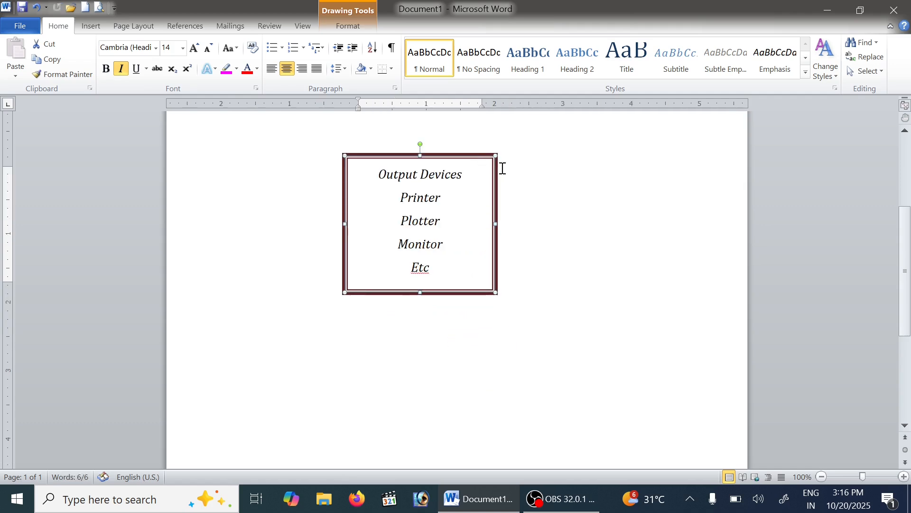
pyautogui.scroll(5, 429, 259)
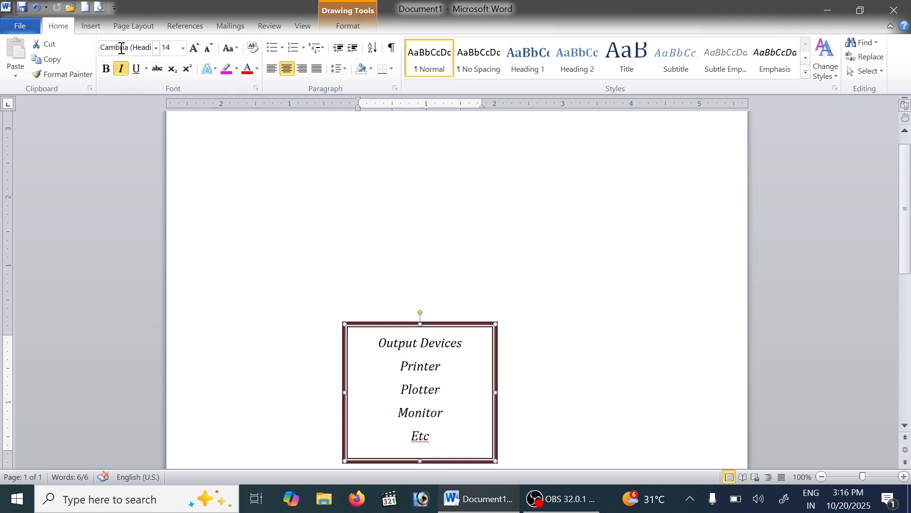
# Insert a built-in Braces Quote text box as a second text box on the page
pyautogui.click(96, 27)
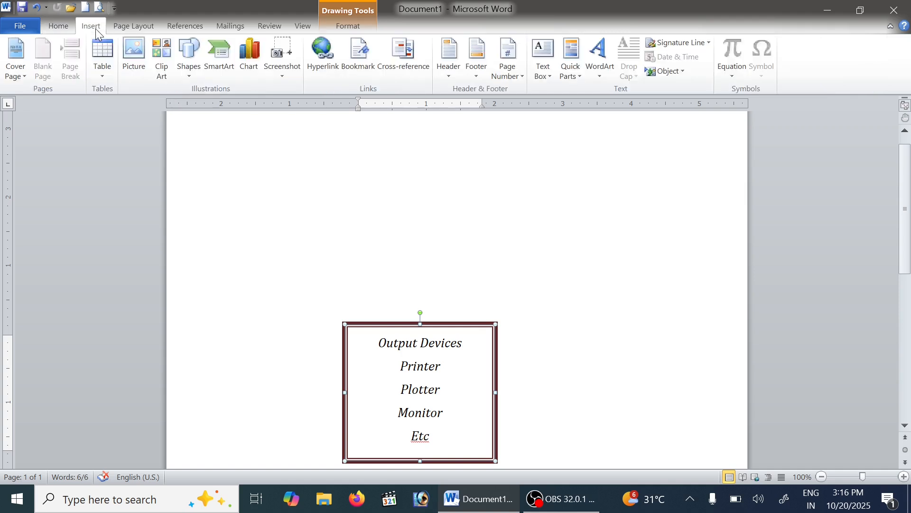
pyautogui.click(563, 171)
pyautogui.scroll(1, 470, 218)
pyautogui.click(543, 57)
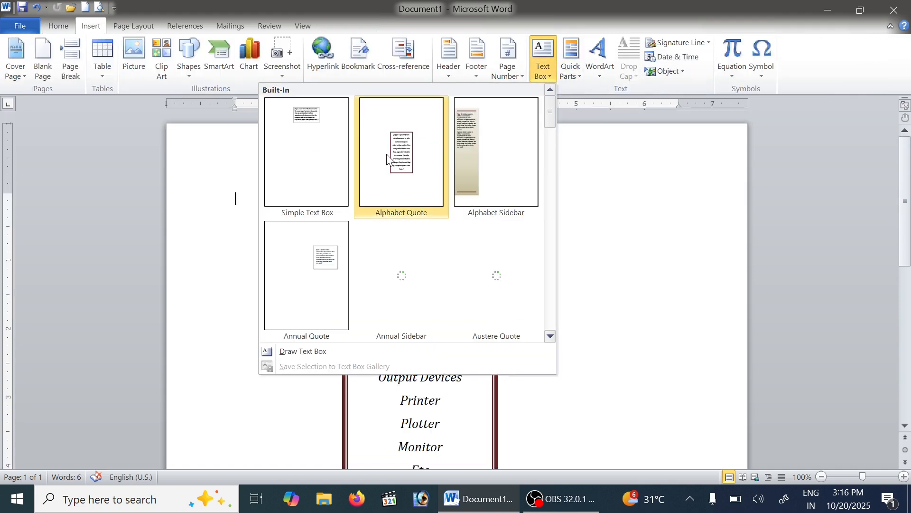
pyautogui.scroll(-5, 401, 225)
pyautogui.scroll(3, 413, 228)
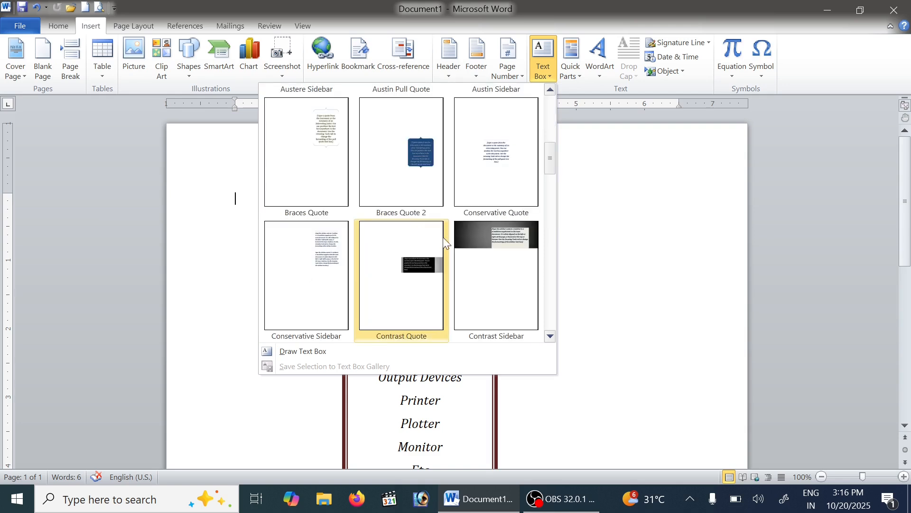
pyautogui.scroll(-6, 456, 245)
pyautogui.scroll(6, 411, 285)
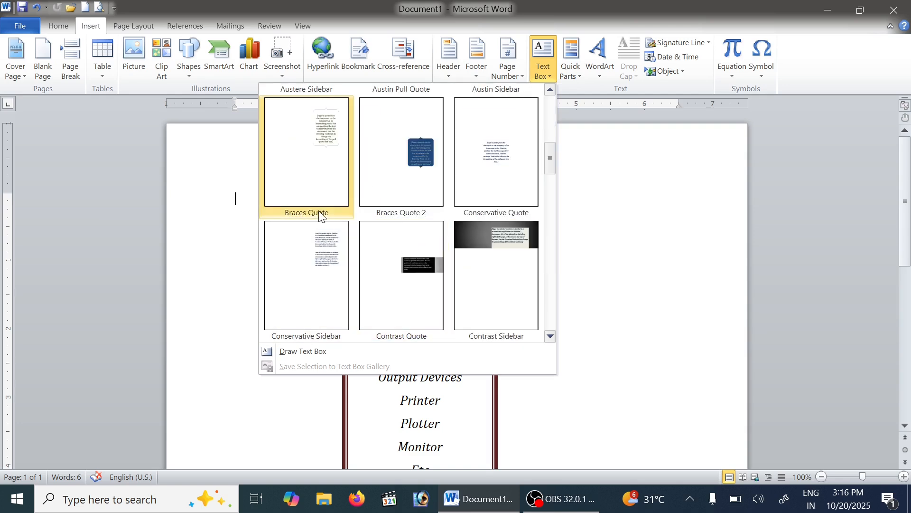
pyautogui.click(315, 166)
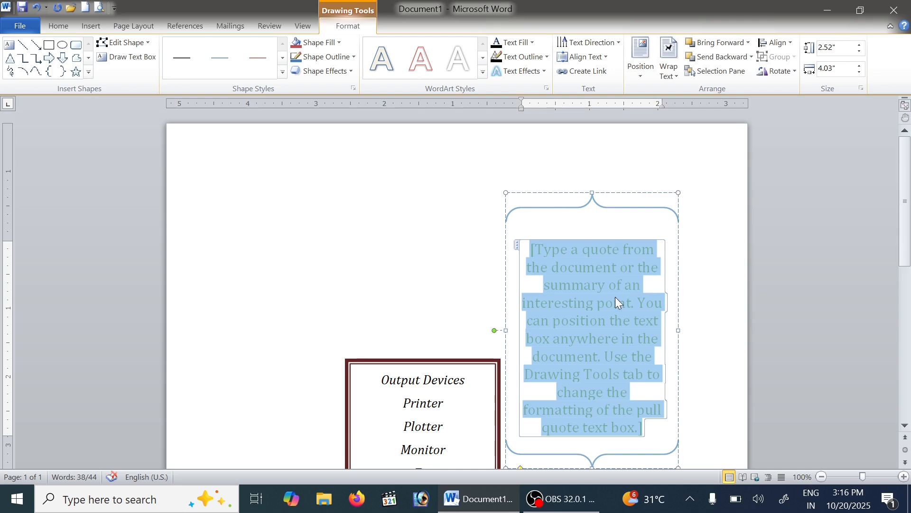
# Replace the braces box's placeholder with the lines Input devices, Keyboard, Mouse, MICR, OCR and etc
pyautogui.write('Input devices')
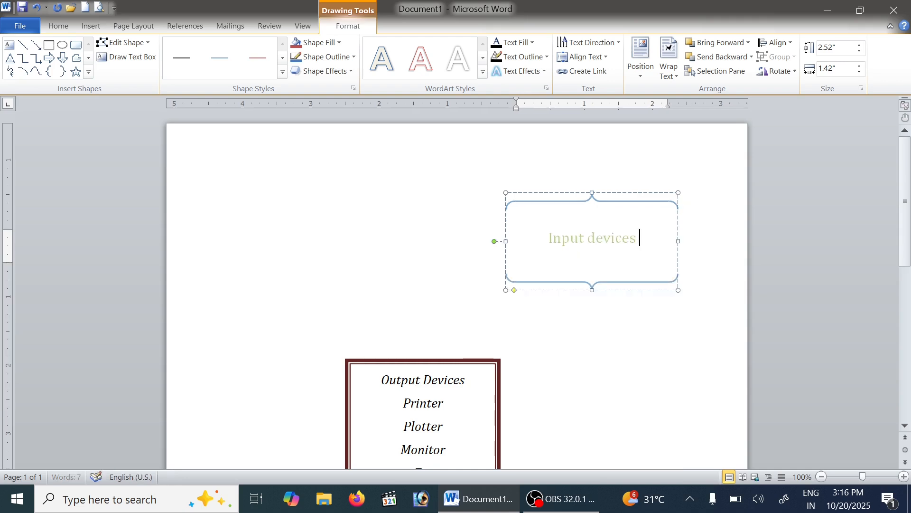
pyautogui.press('Return')
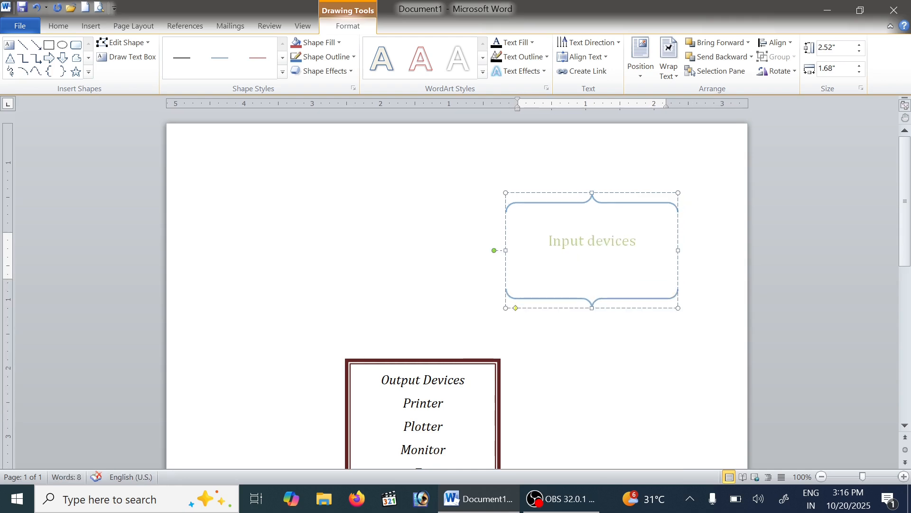
pyautogui.write('Keyboard Mouse MICR OCR')
pyautogui.press('Return')
pyautogui.write('etc')
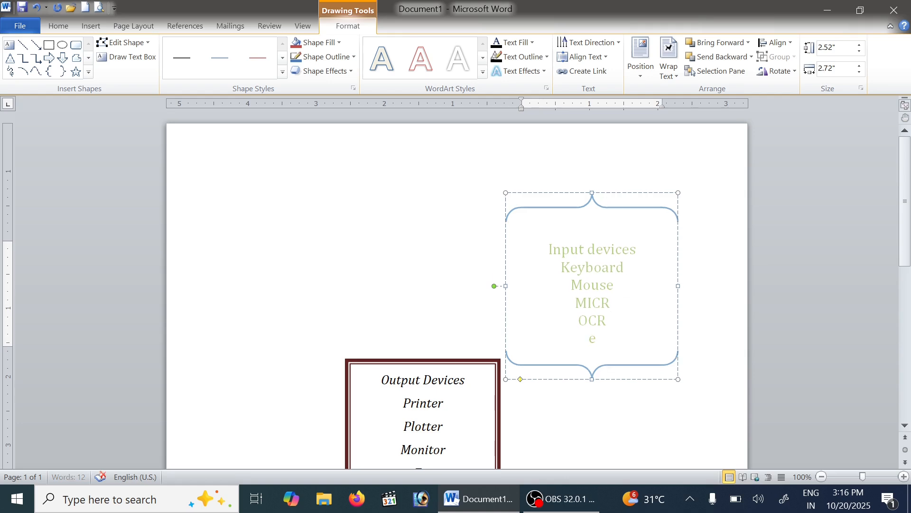
pyautogui.click(380, 208)
# Delete the braces text box that lists the input devices
pyautogui.click(667, 301)
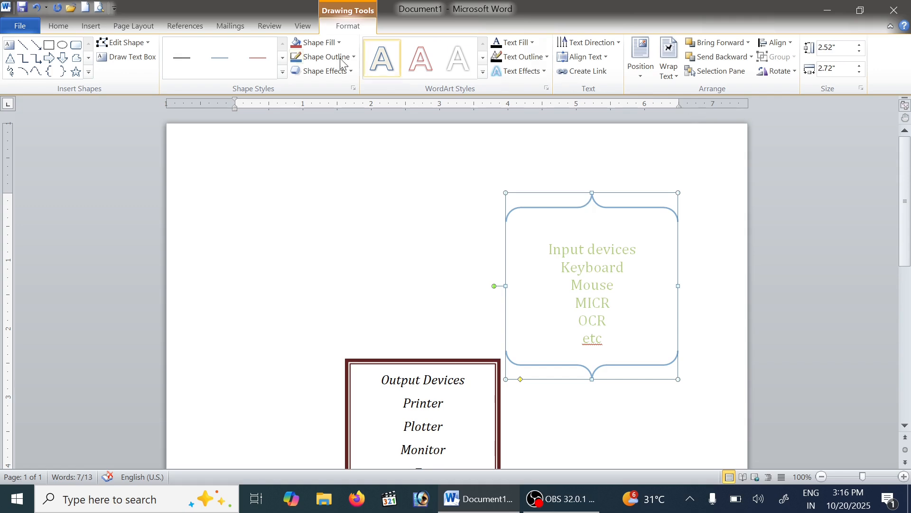
pyautogui.click(460, 402)
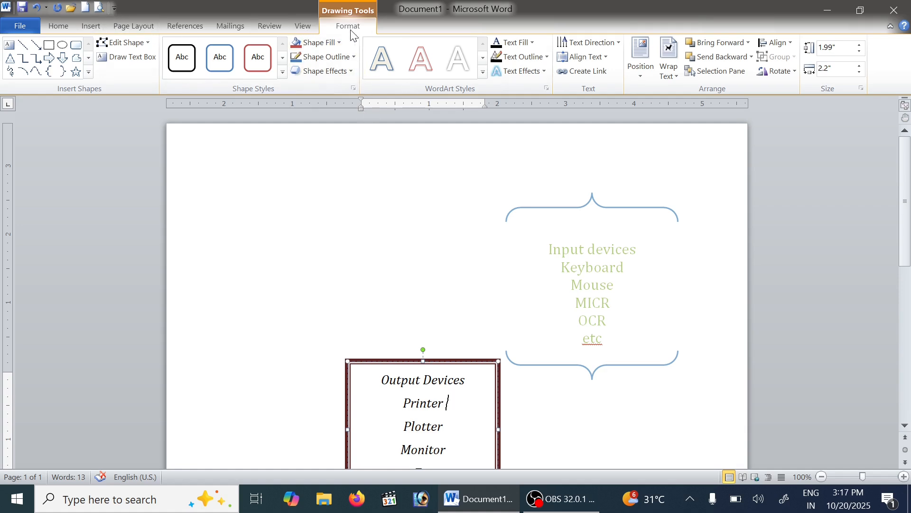
pyautogui.click(417, 312)
pyautogui.scroll(-1, 625, 185)
pyautogui.scroll(-1, 625, 185)
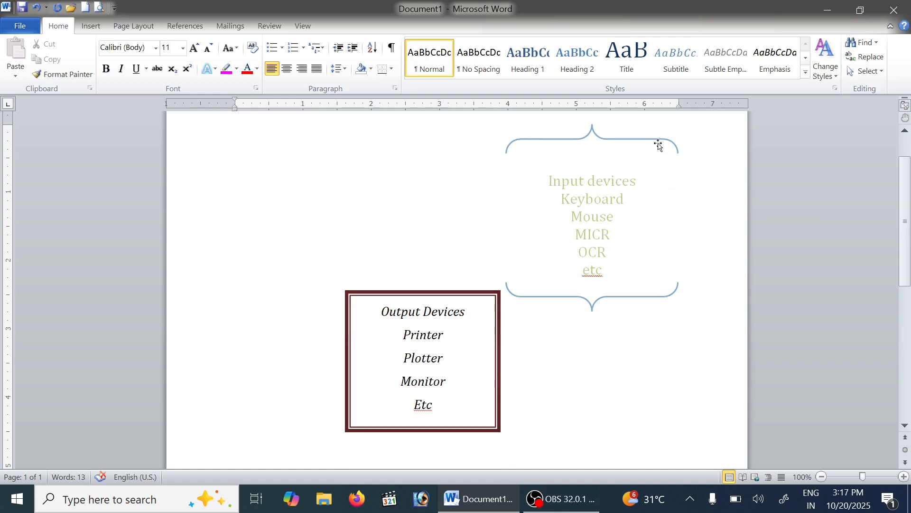
pyautogui.click(653, 139)
pyautogui.press('Delete')
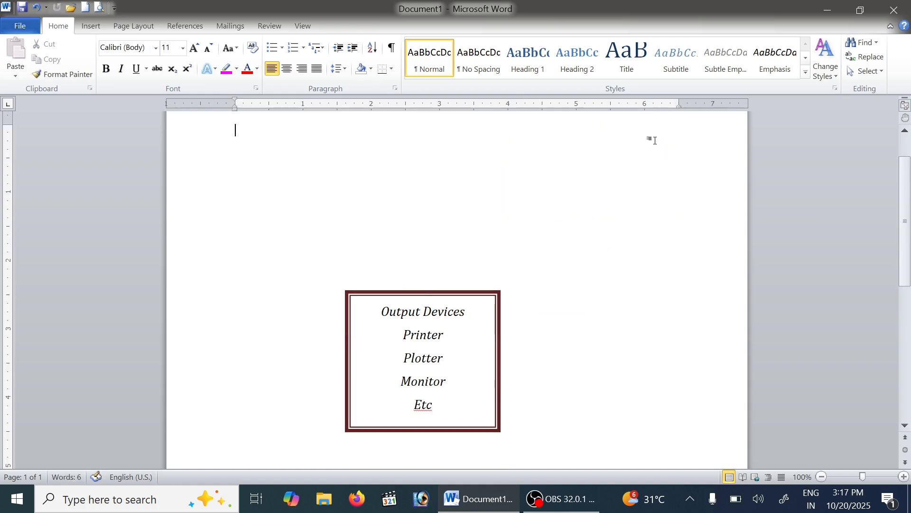
# Select the Output Devices text box and examine the drawing format options available for it
pyautogui.click(489, 314)
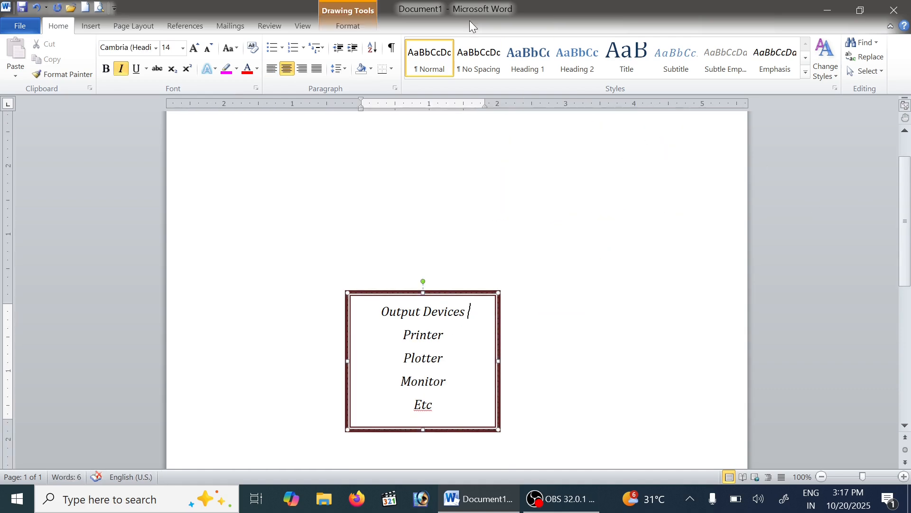
pyautogui.click(348, 26)
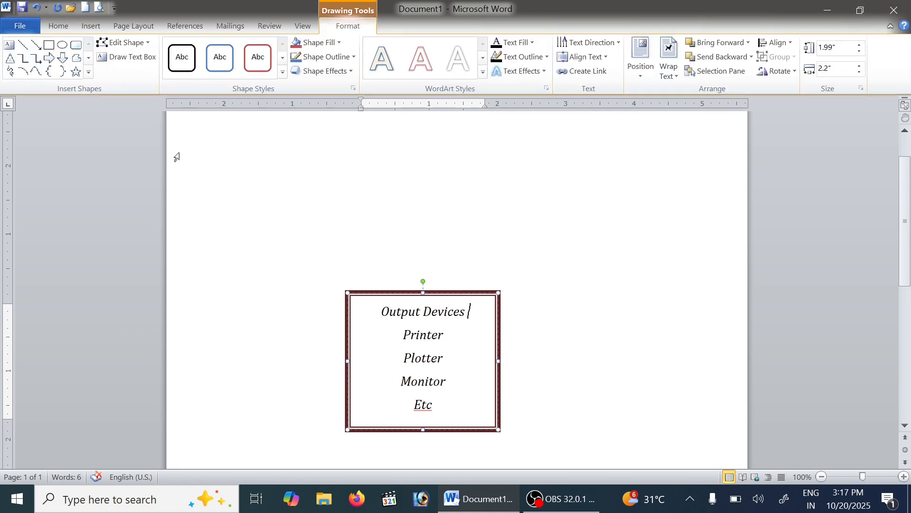
pyautogui.scroll(3, 514, 267)
pyautogui.scroll(-6, 514, 267)
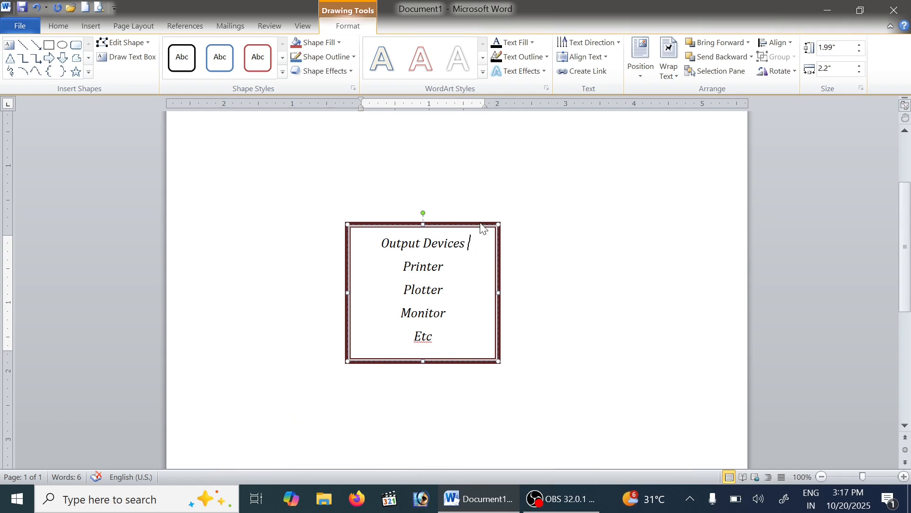
pyautogui.scroll(-9, 499, 247)
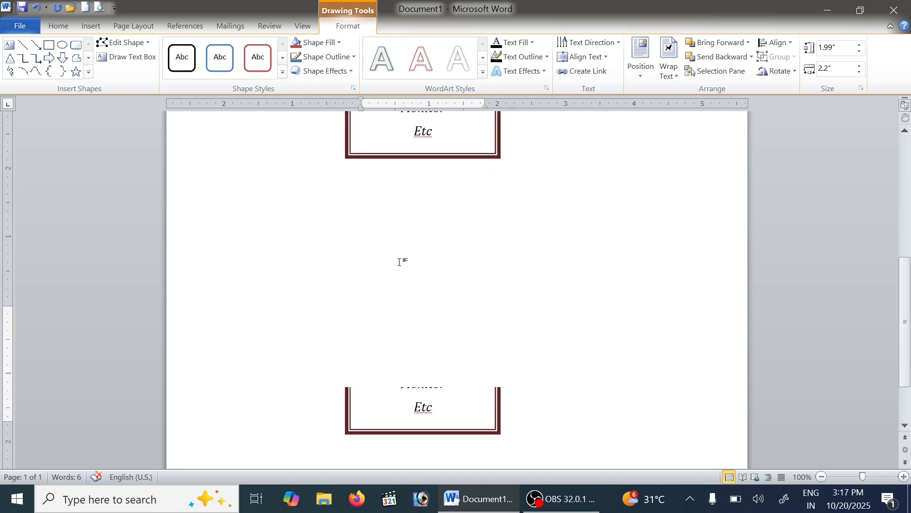
pyautogui.click(400, 262)
pyautogui.scroll(7, 473, 259)
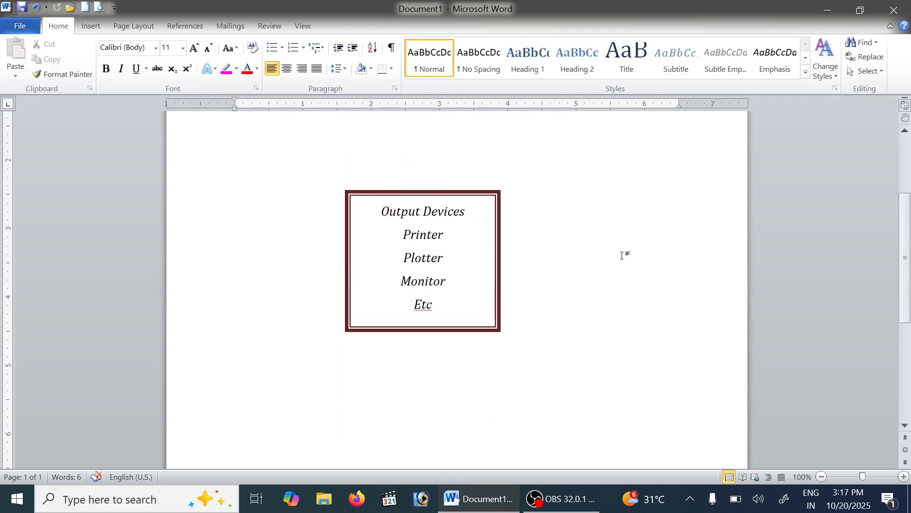
pyautogui.scroll(4, 623, 255)
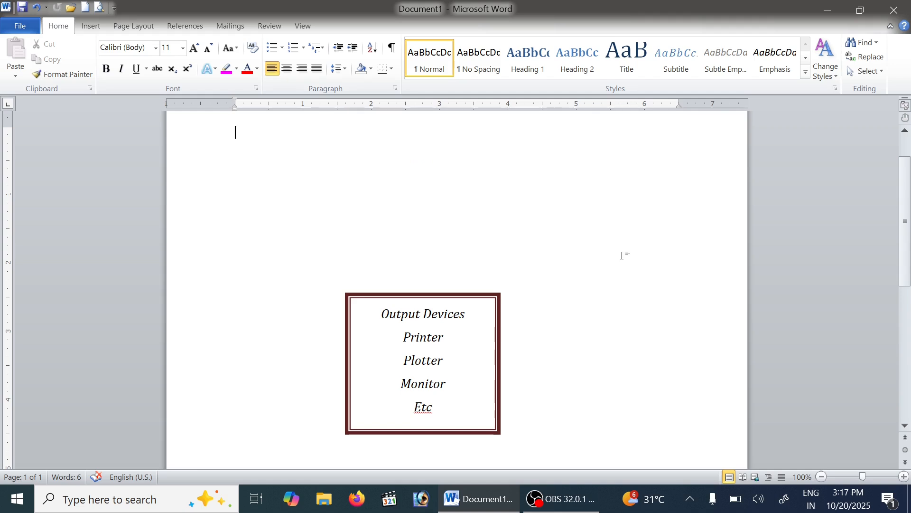
# Start a second page and fill it with sample paragraphs beginning "On the Insert tab, the galleries include items"
pyautogui.hotkey('ctrl', 'z')
pyautogui.press('Return')
pyautogui.press('Return')
pyautogui.press('Return')
pyautogui.press('Return')
pyautogui.press('Return')
pyautogui.press('Return')
pyautogui.press('Return')
pyautogui.press('Return')
pyautogui.press('Return')
pyautogui.press('Return')
pyautogui.press('Return')
pyautogui.press('Return')
pyautogui.press('Return')
pyautogui.press('Return')
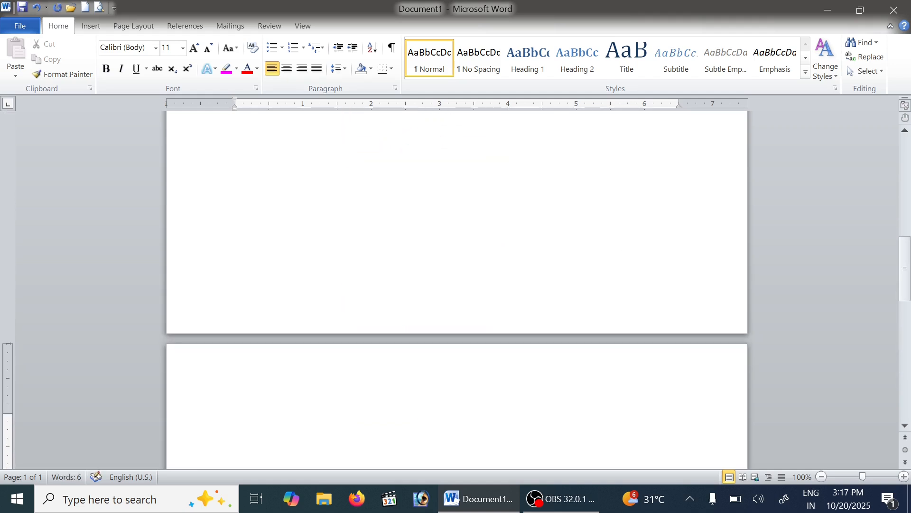
pyautogui.write('On the Insert tab, the galleries include items that are designed to coordinate with the overall look of your document. You can use these galleries to insert tables, headers, footers, lists, cover pages, and other document building blocks. When you create pictures, charts, or diagrams, they also coordinate with your current document look. You can easily change the formatting of selected text in the document text by choosing a look for the selected text from the Quick Styles gallery on the Home tab. You can also format text directly by using the other controls on the Home tab. Most controls offer a choice of using the look from the current theme or using a format that you specify directly. To change the overall look of your document, choose new Theme elements on the Page Layout tab. To change the looks available in the Quick Style gallery, use the Change Current Quick Style Set command. Both the Themes gallery and the Quick Styles gallery provide reset commands so that you can always restore the look of your document to the original contained in your current template.')
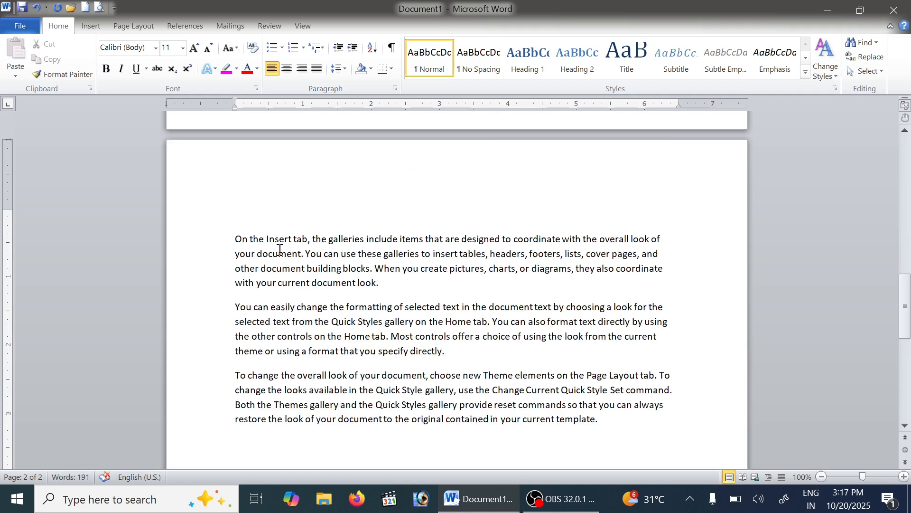
# Draw a rounded rectangle about 6.54" wide and 2.1" high over the first two sample paragraphs on page 2
pyautogui.click(97, 25)
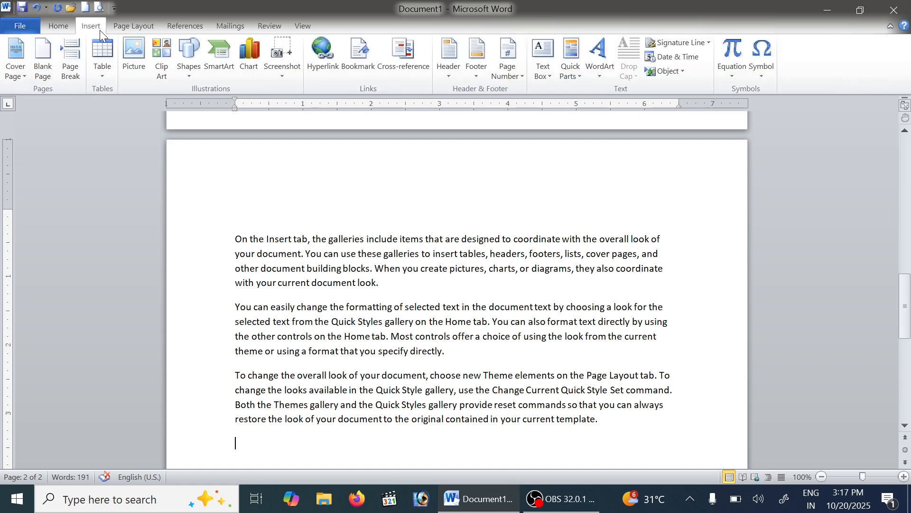
pyautogui.click(184, 70)
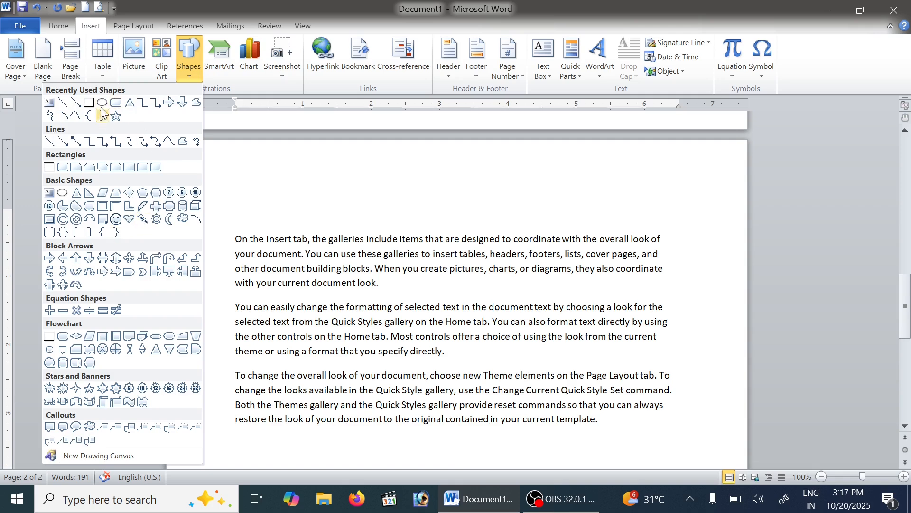
pyautogui.click(115, 103)
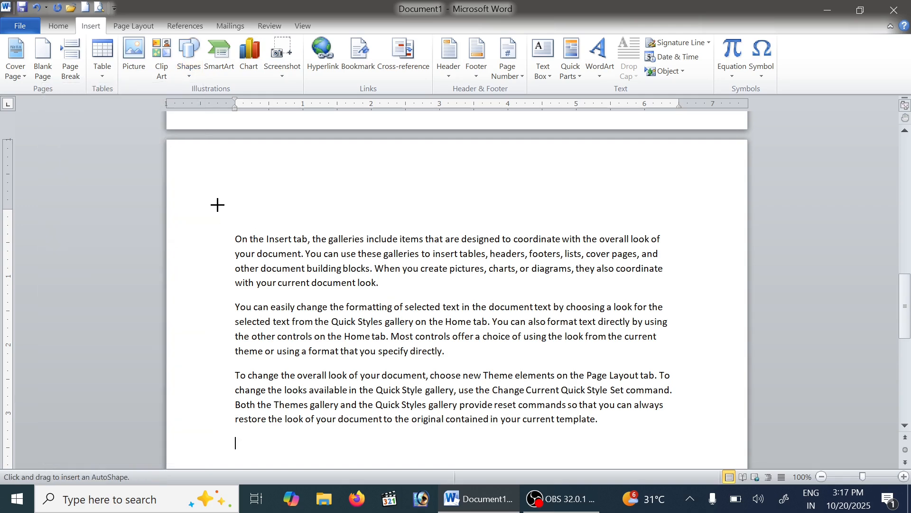
pyautogui.moveTo(226, 217)
pyautogui.mouseDown()
pyautogui.moveTo(328, 276)
pyautogui.moveTo(502, 295)
pyautogui.moveTo(684, 301)
pyautogui.moveTo(673, 291)
pyautogui.moveTo(687, 344)
pyautogui.moveTo(675, 285)
pyautogui.moveTo(684, 366)
pyautogui.moveTo(673, 362)
pyautogui.mouseUp()
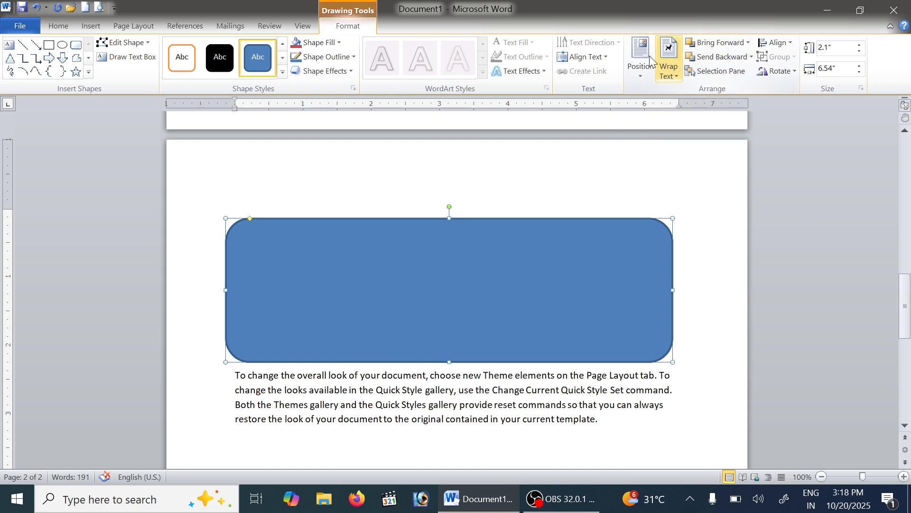
# Send the rounded rectangle backward, to the back, and finally behind the text
pyautogui.click(752, 57)
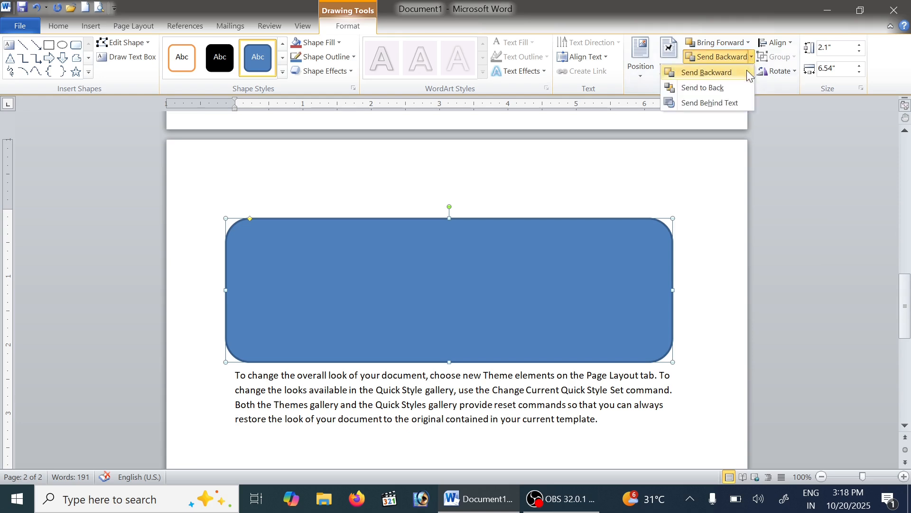
pyautogui.click(728, 76)
pyautogui.click(750, 57)
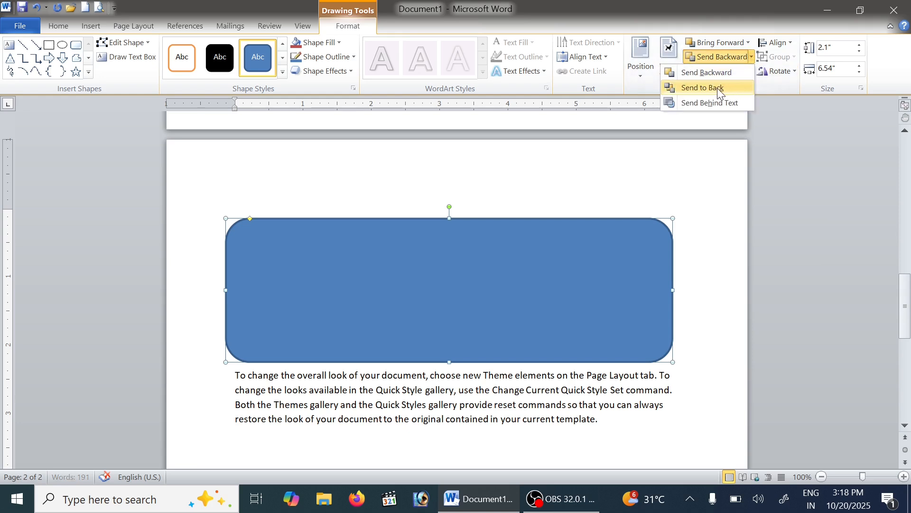
pyautogui.click(724, 85)
pyautogui.click(750, 57)
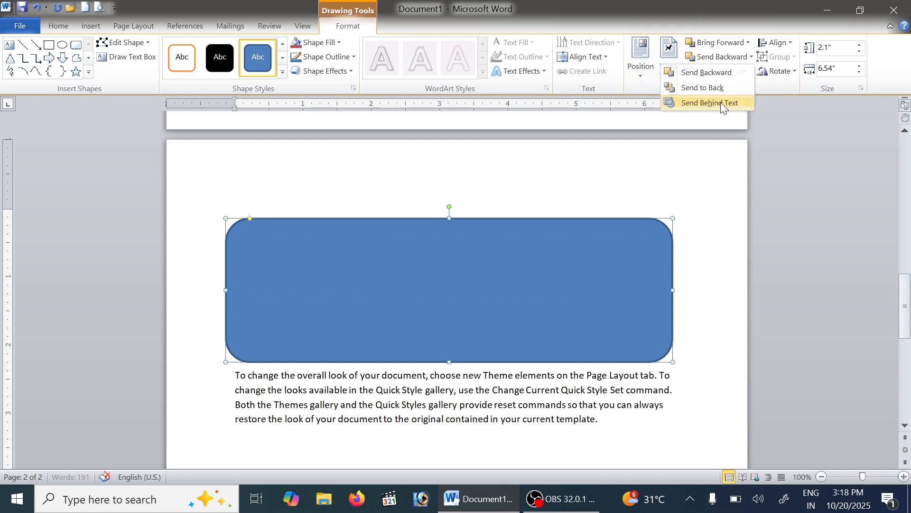
pyautogui.click(722, 102)
# Apply the white-filled shape style with an orange outline to the rounded rectangle and deselect it
pyautogui.click(188, 64)
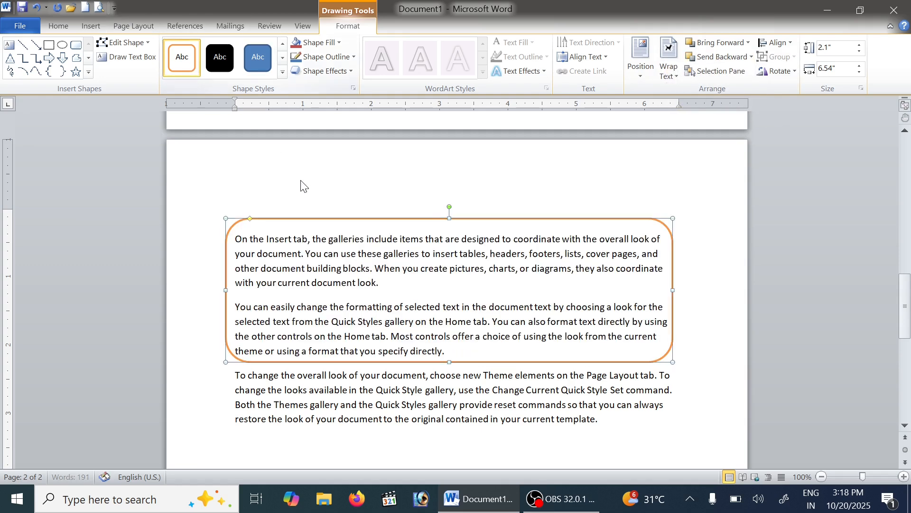
pyautogui.click(538, 389)
pyautogui.scroll(-1, 553, 302)
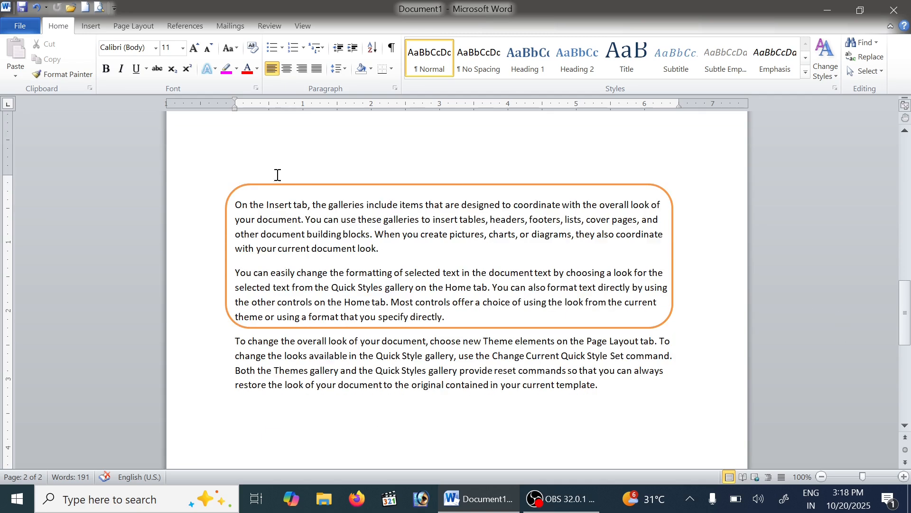
# Select the orange frame around the first two paragraphs and set its shape to Rounded Rectangle
pyautogui.click(604, 188)
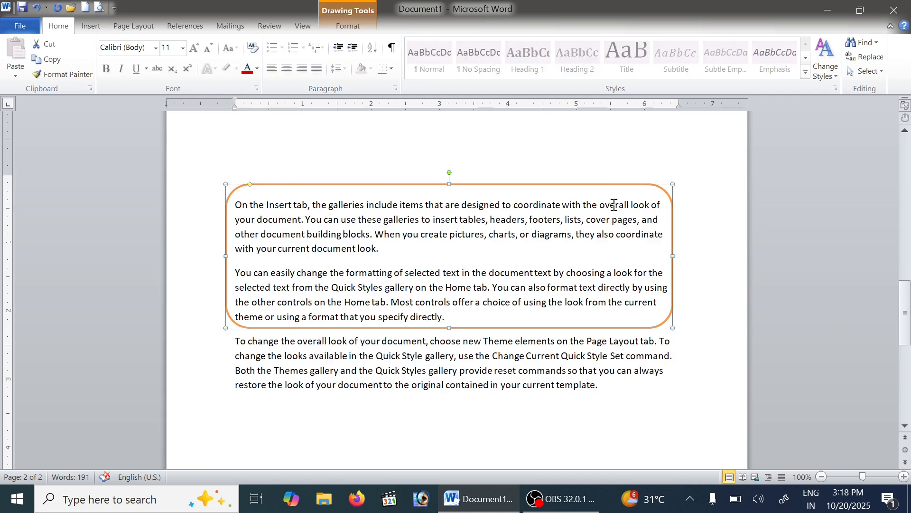
pyautogui.click(358, 31)
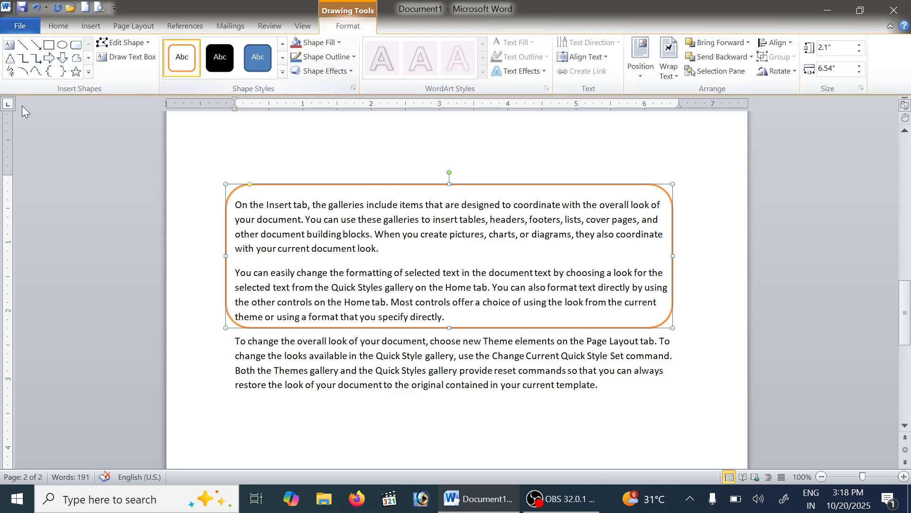
pyautogui.click(49, 45)
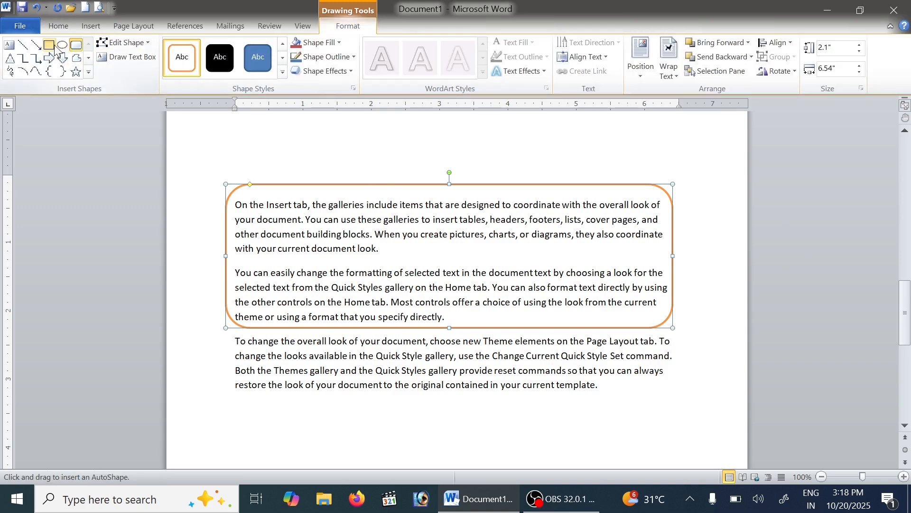
pyautogui.click(124, 42)
pyautogui.moveTo(98, 59)
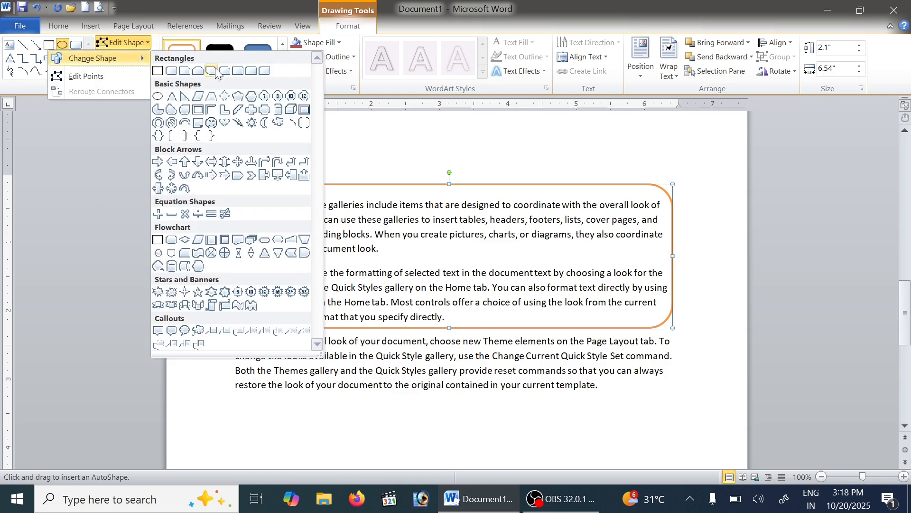
pyautogui.click(172, 71)
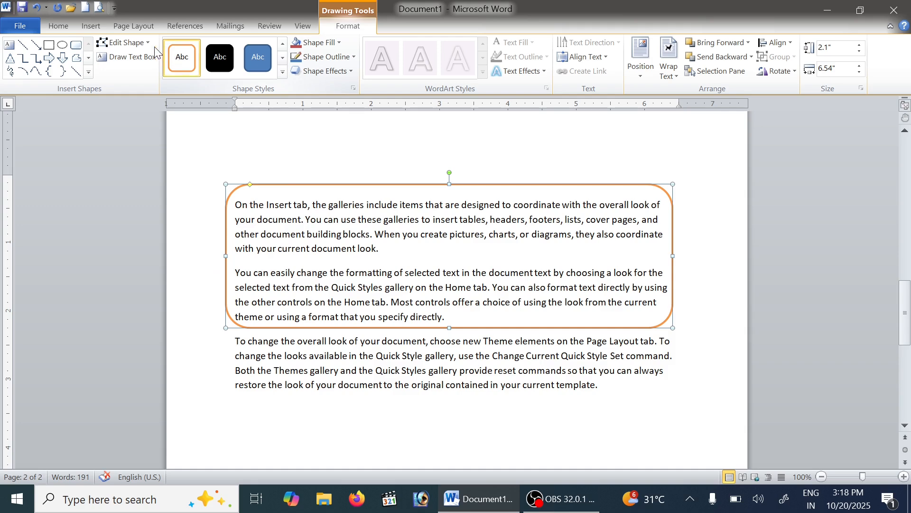
# Change the orange frame's shape to a smiley face
pyautogui.click(124, 43)
pyautogui.moveTo(109, 58)
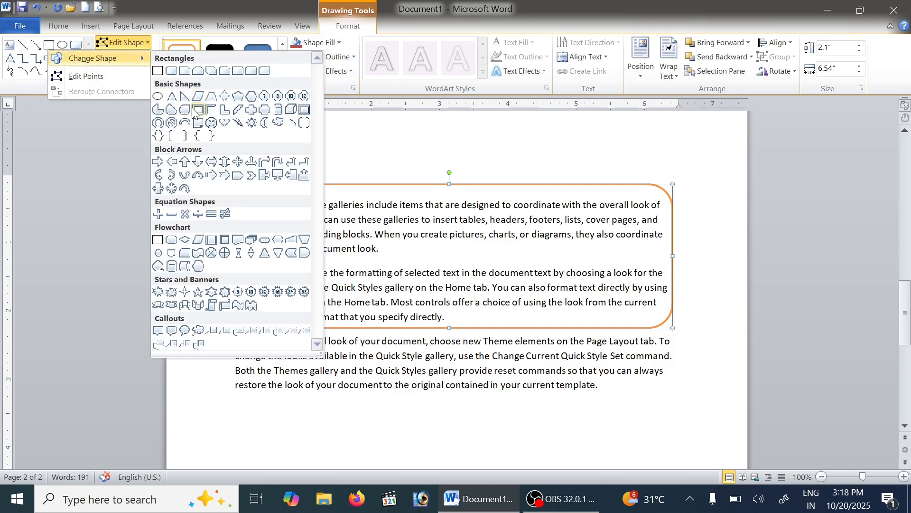
pyautogui.click(158, 96)
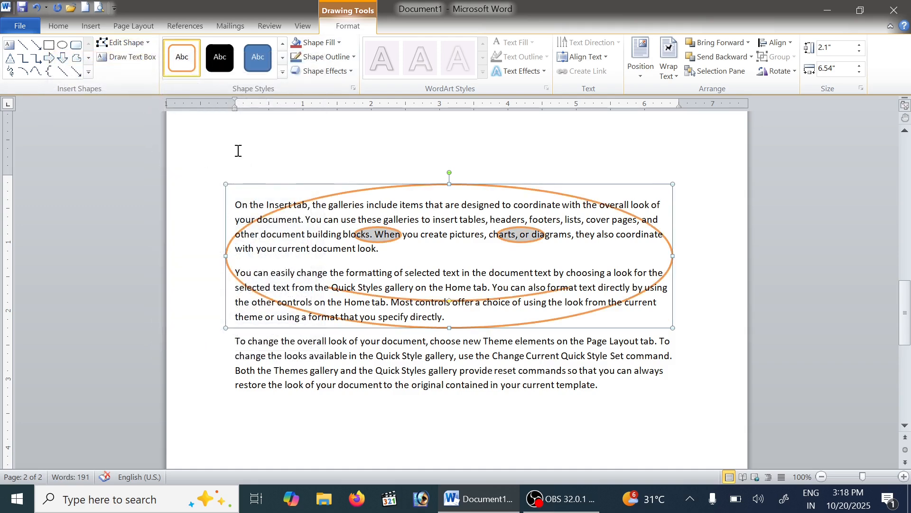
# Change the smiley face into a rectangle with a single rounded corner
pyautogui.click(147, 41)
pyautogui.moveTo(128, 64)
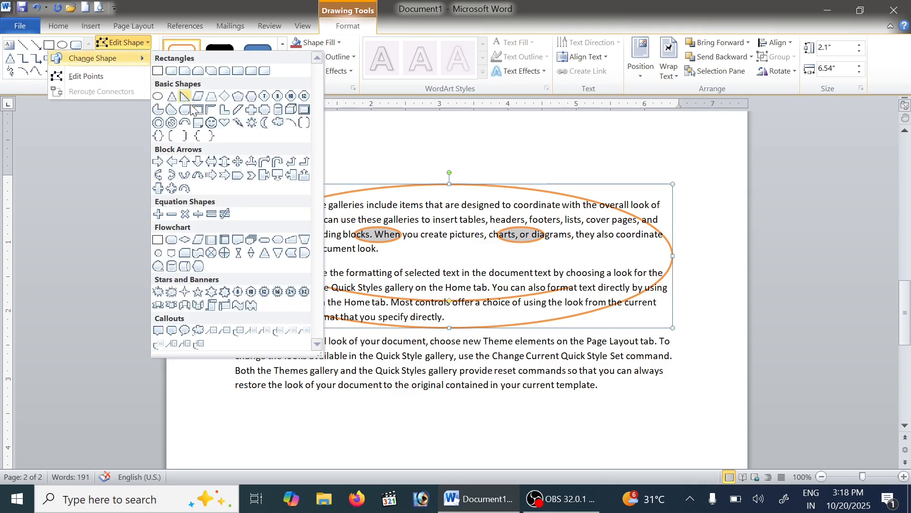
pyautogui.click(237, 70)
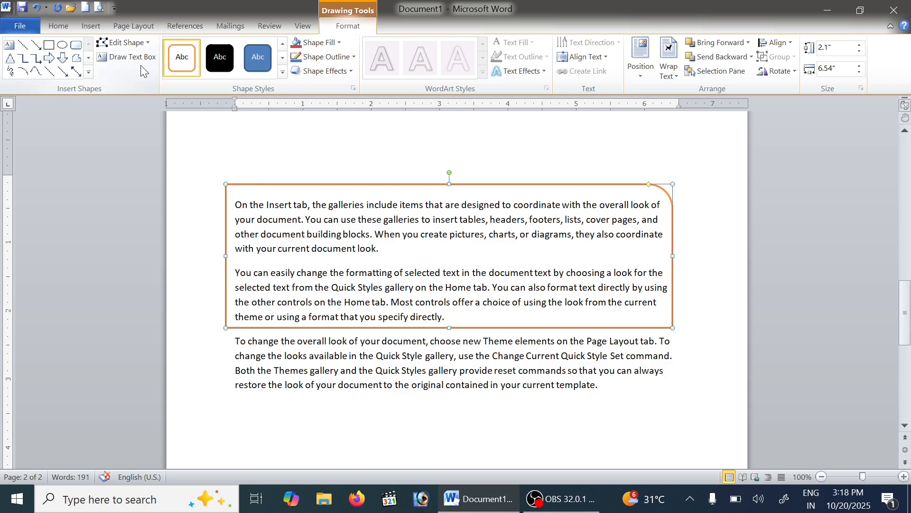
# Change the frame's shape to the wavy punched-tape flowchart shape
pyautogui.click(89, 73)
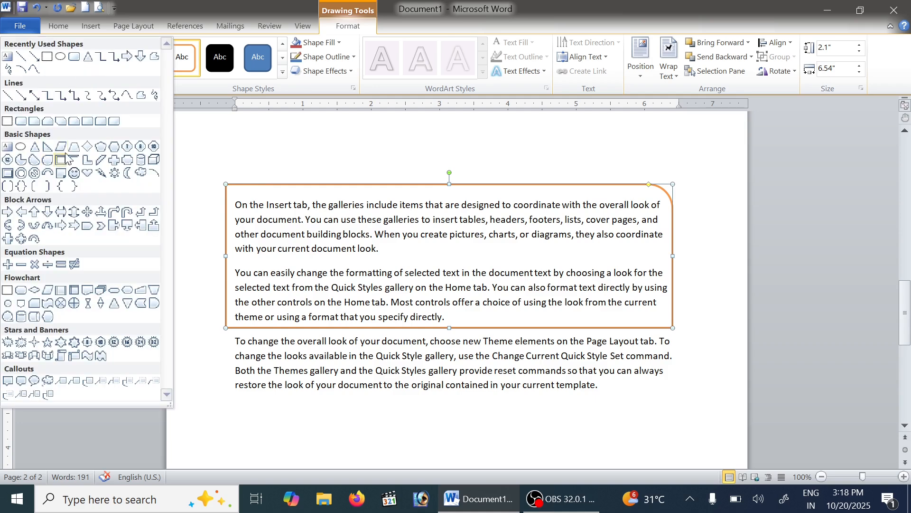
pyautogui.click(47, 304)
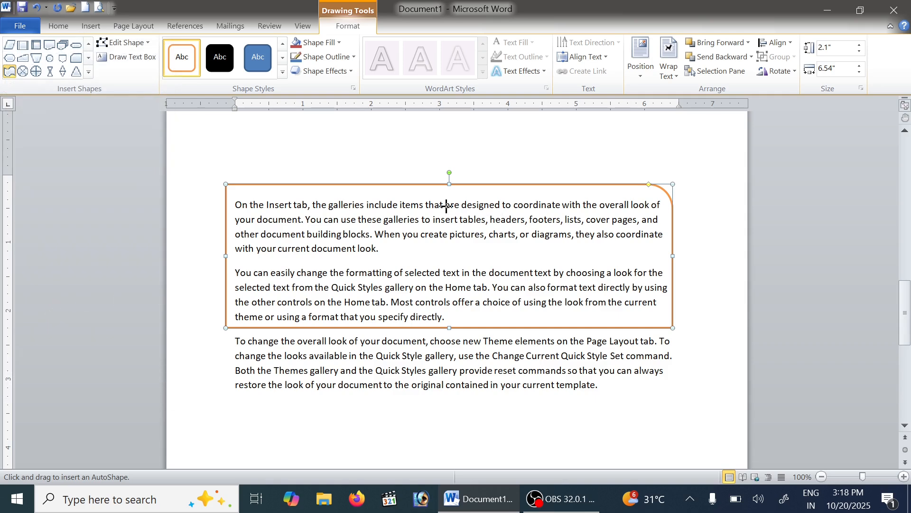
pyautogui.click(122, 42)
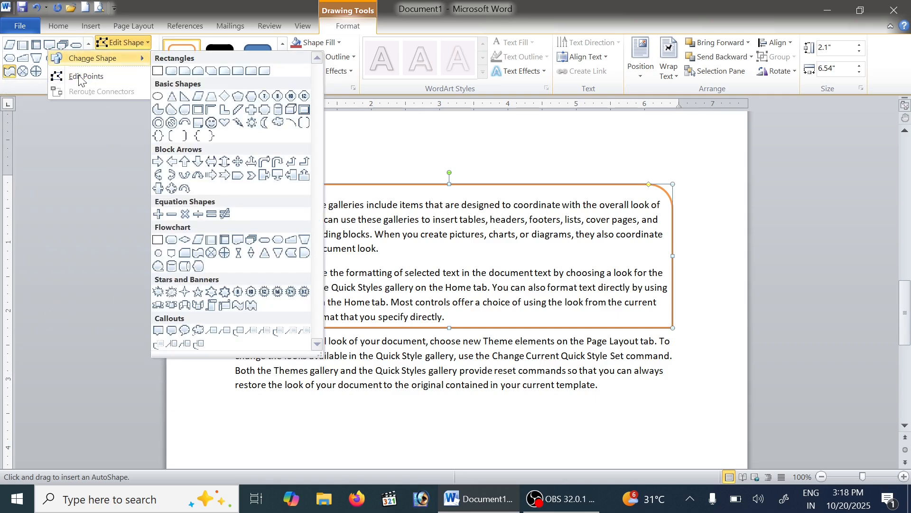
pyautogui.click(198, 253)
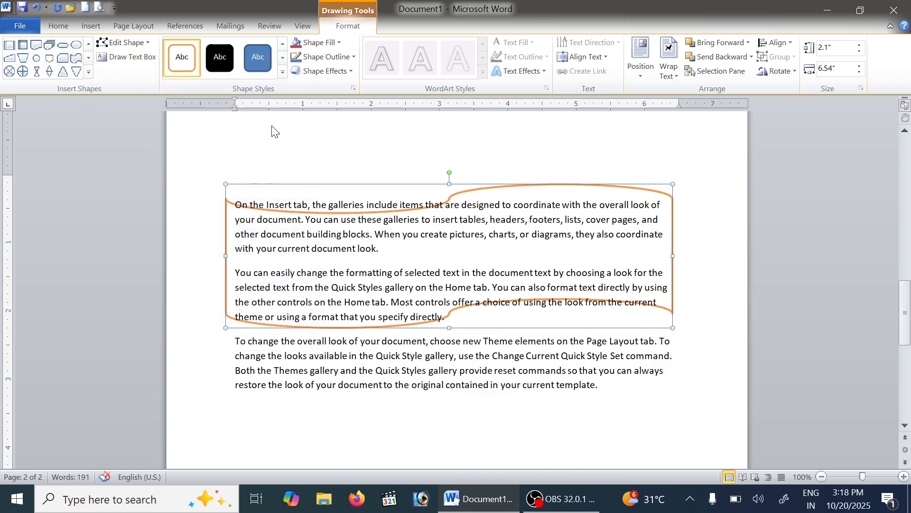
# Apply the white-filled, black-outline style to the wavy frame and change its shape to a rectangle with a single rounded corner
pyautogui.click(282, 71)
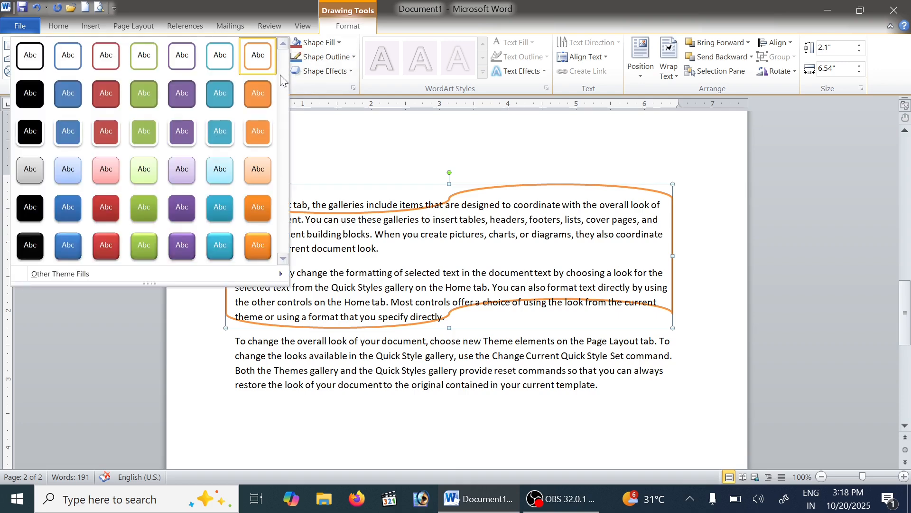
pyautogui.click(19, 55)
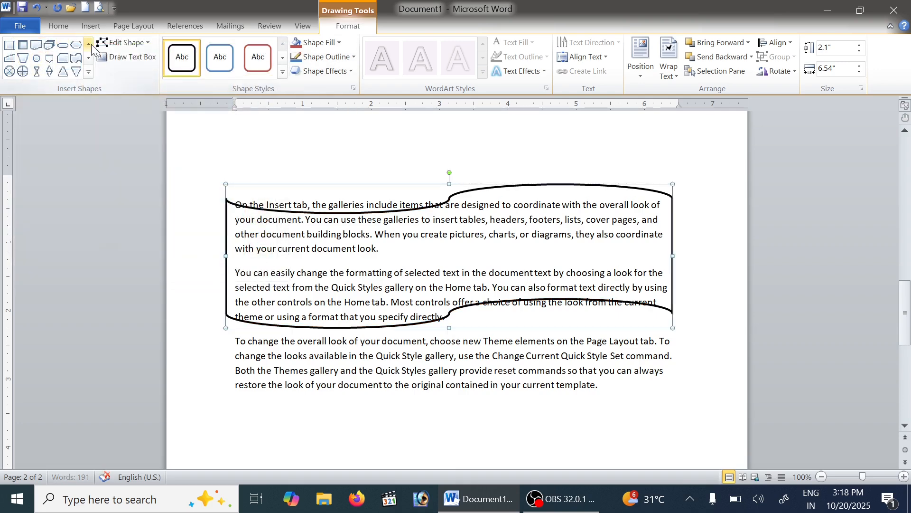
pyautogui.click(146, 46)
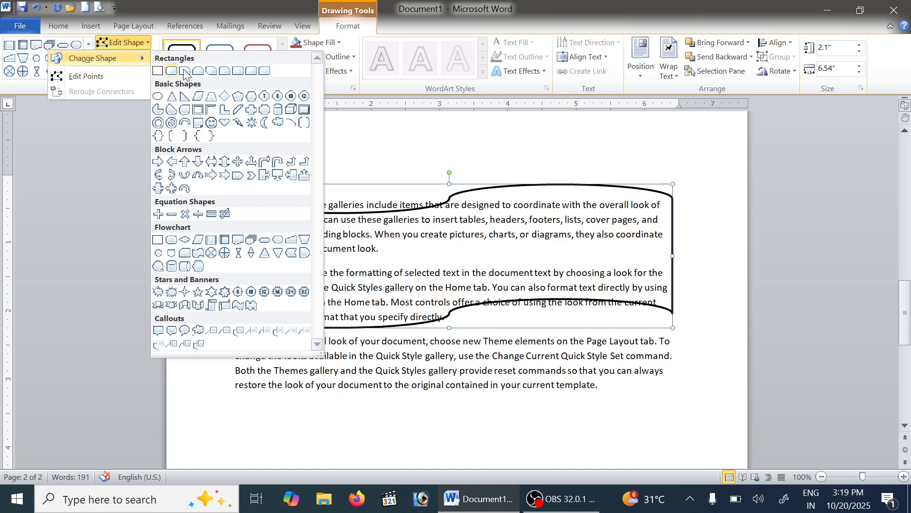
pyautogui.click(238, 71)
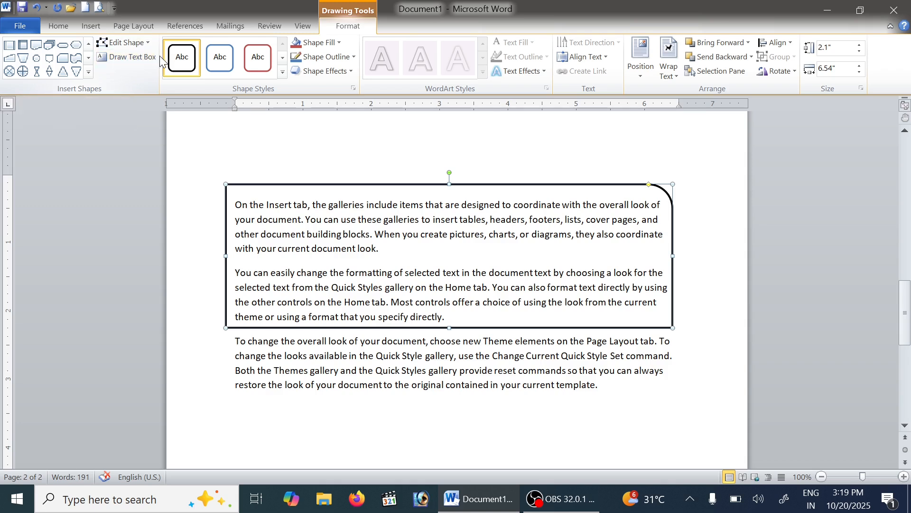
pyautogui.click(91, 26)
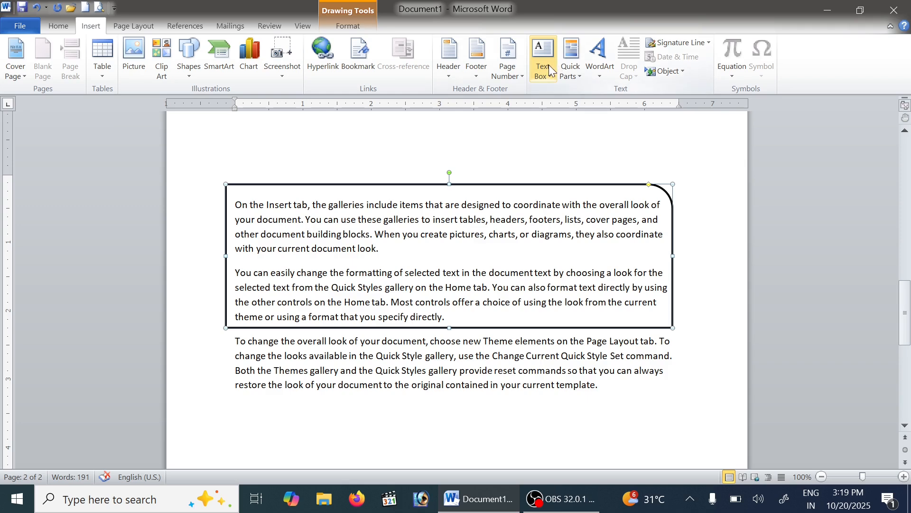
pyautogui.scroll(15, 482, 124)
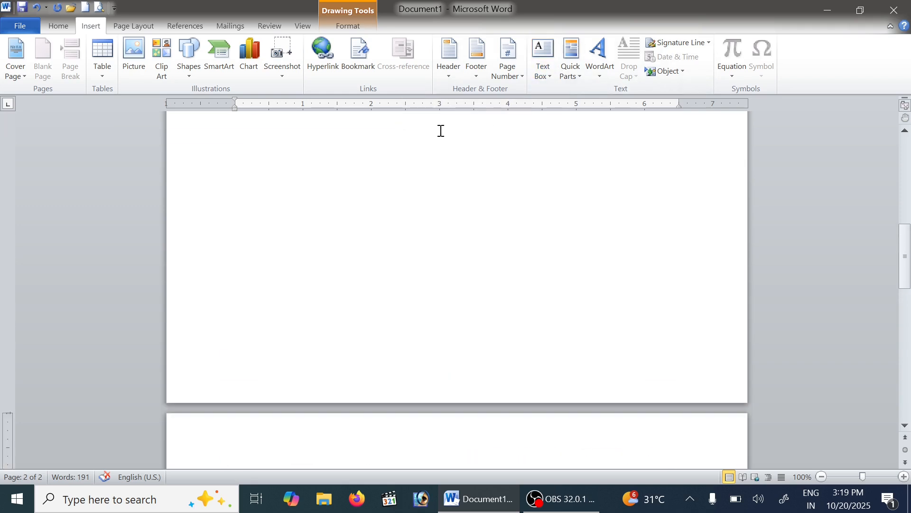
pyautogui.scroll(-15, 426, 168)
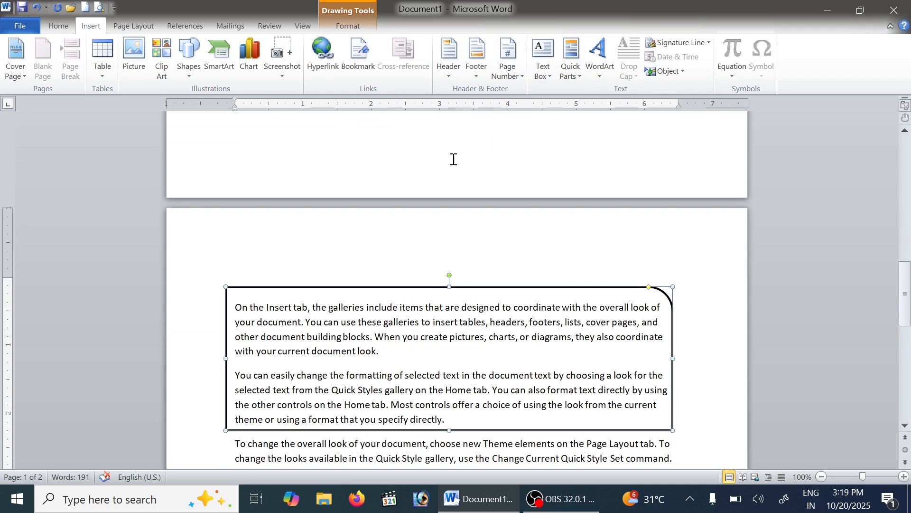
pyautogui.scroll(-3, 198, 52)
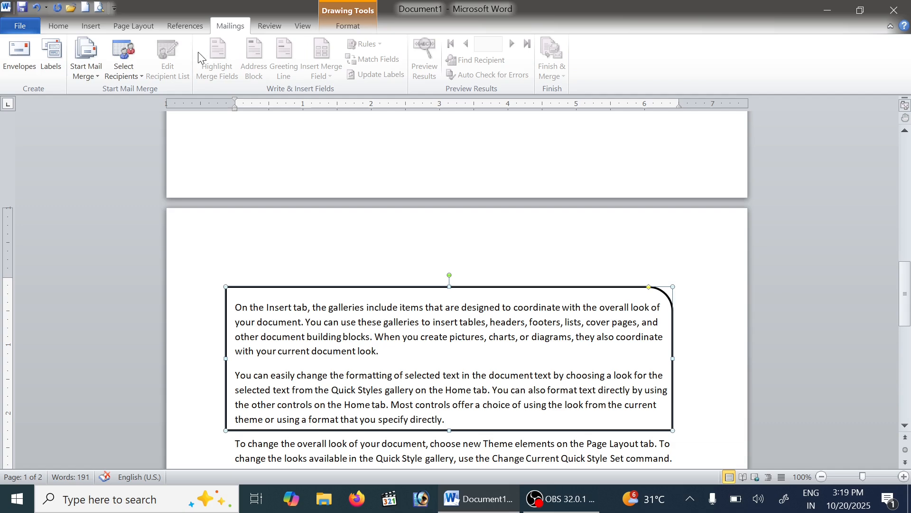
pyautogui.click(349, 26)
pyautogui.scroll(-1, 510, 264)
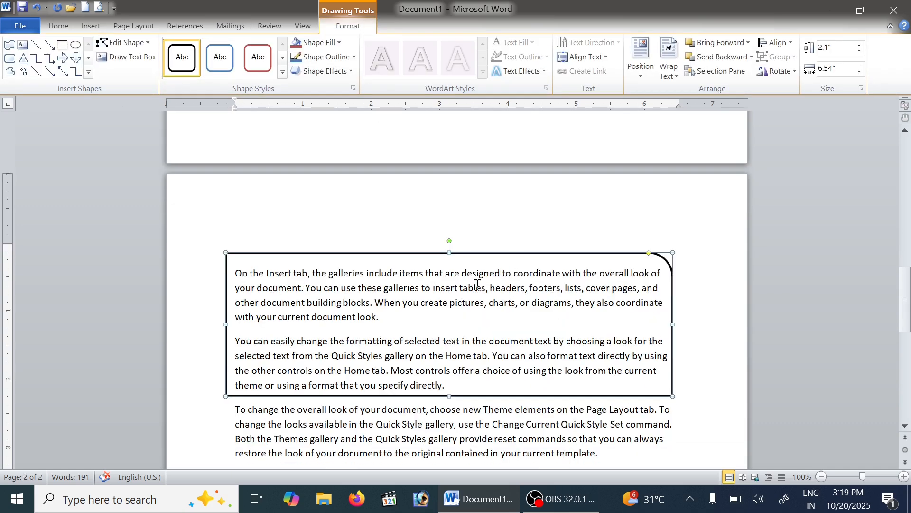
pyautogui.press('Escape')
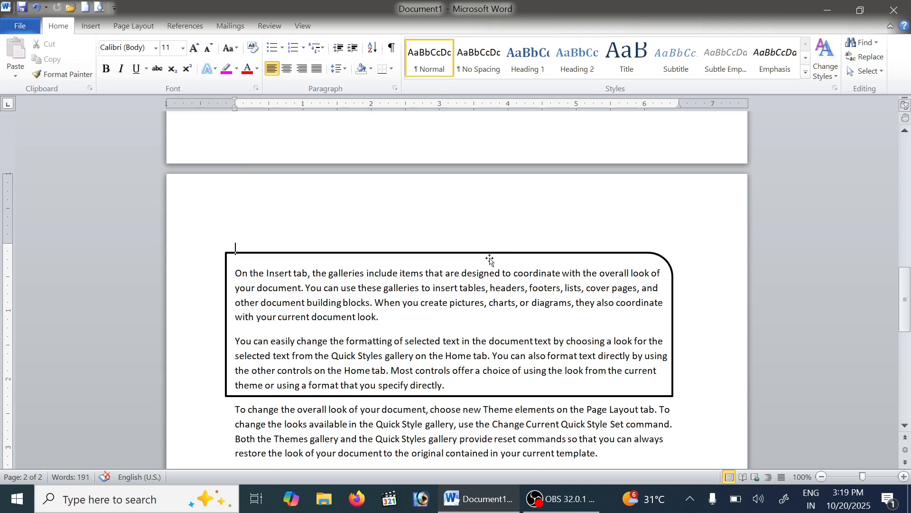
# Apply the solid aqua-filled shape style to the frame behind the first two paragraphs
pyautogui.click(490, 260)
pyautogui.scroll(-2, 411, 203)
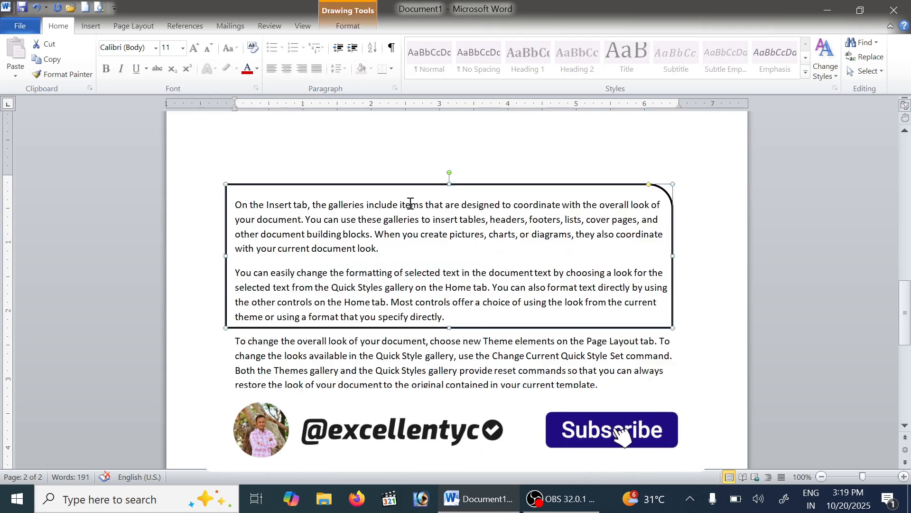
pyautogui.click(351, 26)
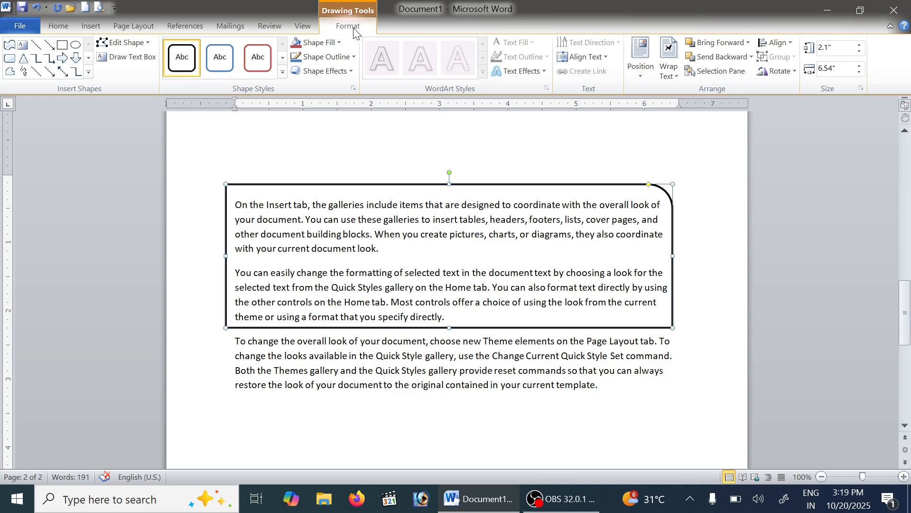
pyautogui.click(283, 72)
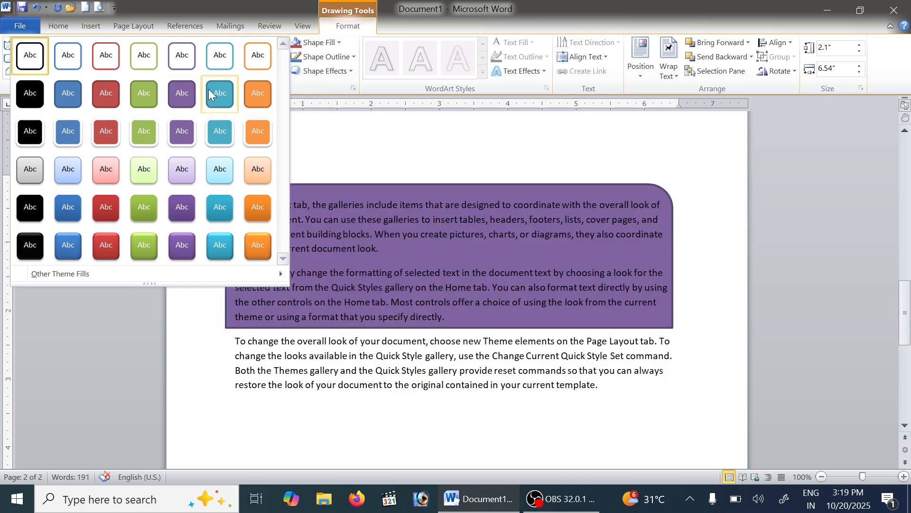
pyautogui.click(220, 93)
# Apply the white-filled, orange-outline style to the frame and replace it with the solid orange-filled style
pyautogui.click(283, 73)
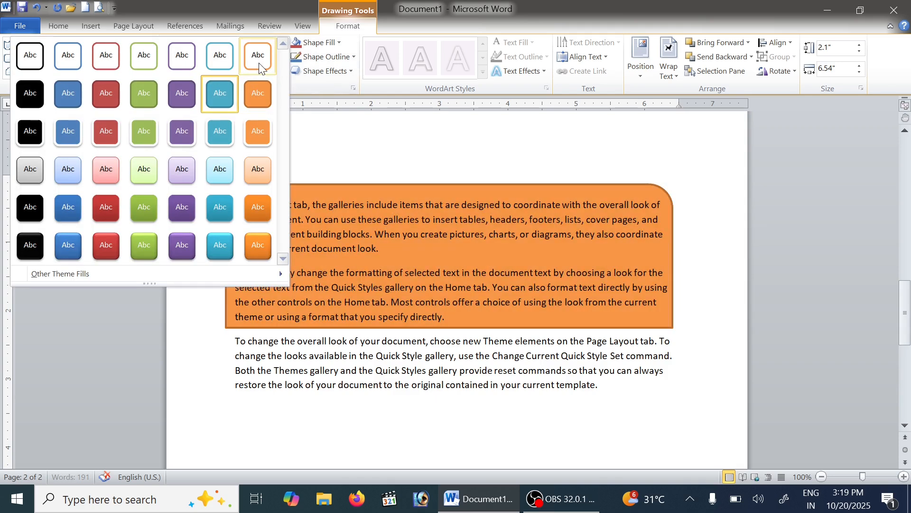
pyautogui.click(258, 54)
pyautogui.click(285, 71)
pyautogui.click(256, 98)
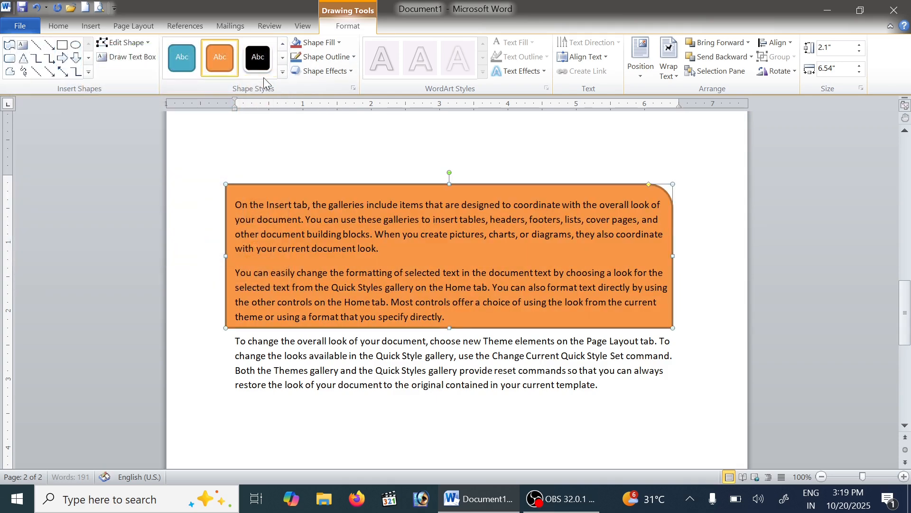
# Apply the solid green style to the frame and replace it with the aqua fill with a white outline
pyautogui.click(285, 72)
pyautogui.click(159, 95)
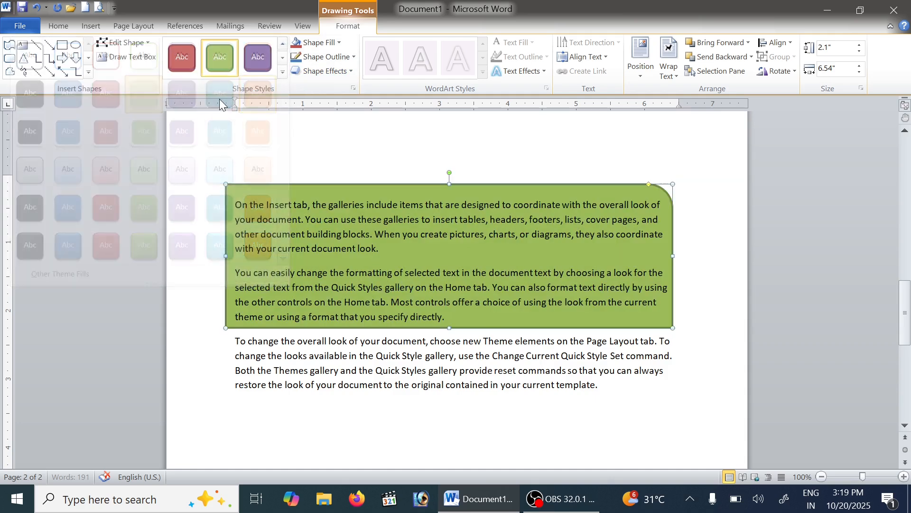
pyautogui.click(284, 73)
pyautogui.click(223, 150)
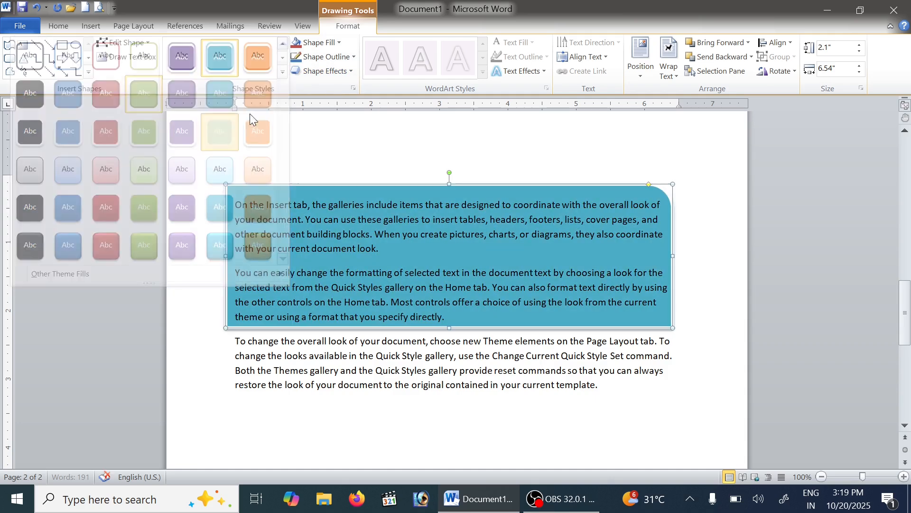
# Apply the orange fill with a white outline to the frame and replace it with the pale orange gradient style
pyautogui.click(282, 73)
pyautogui.click(249, 137)
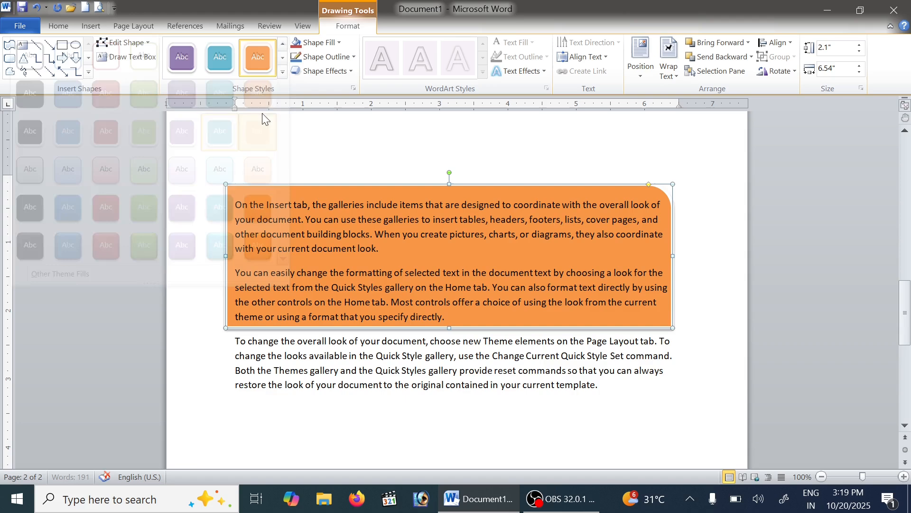
pyautogui.click(282, 72)
pyautogui.click(261, 169)
# Try the white-outlined purple, pale purple gradient and pale green gradient styles on the frame, one after another
pyautogui.click(282, 72)
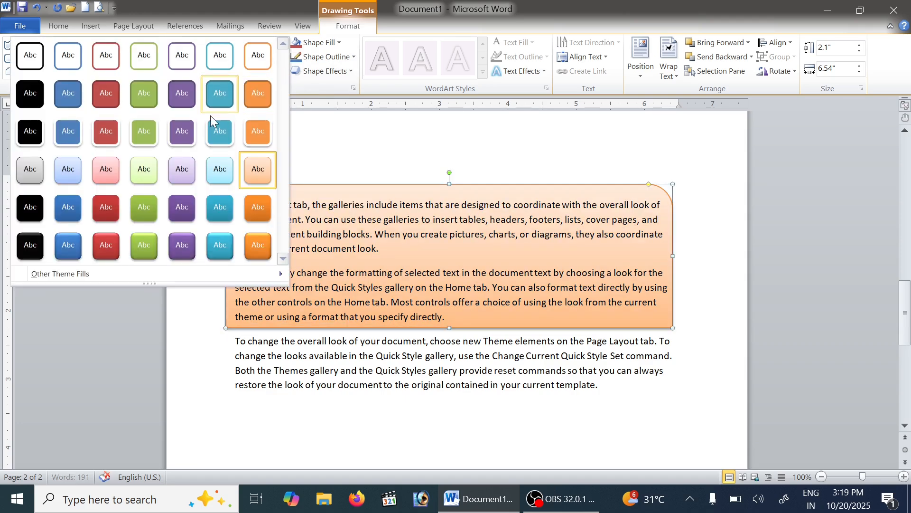
pyautogui.click(189, 131)
pyautogui.click(281, 73)
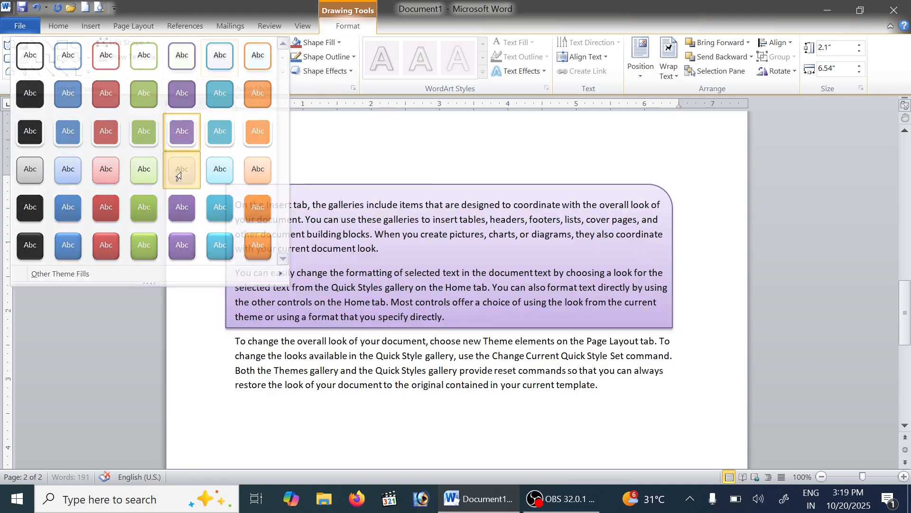
pyautogui.click(180, 169)
pyautogui.click(282, 72)
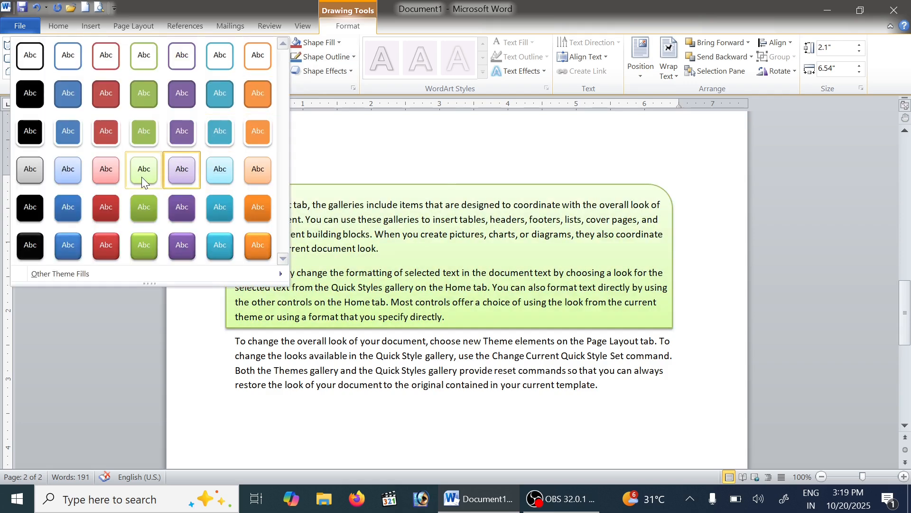
pyautogui.click(142, 172)
# Try the white-outlined orange style on the frame and replace it with the white-filled, black-outline style
pyautogui.click(281, 73)
pyautogui.click(260, 128)
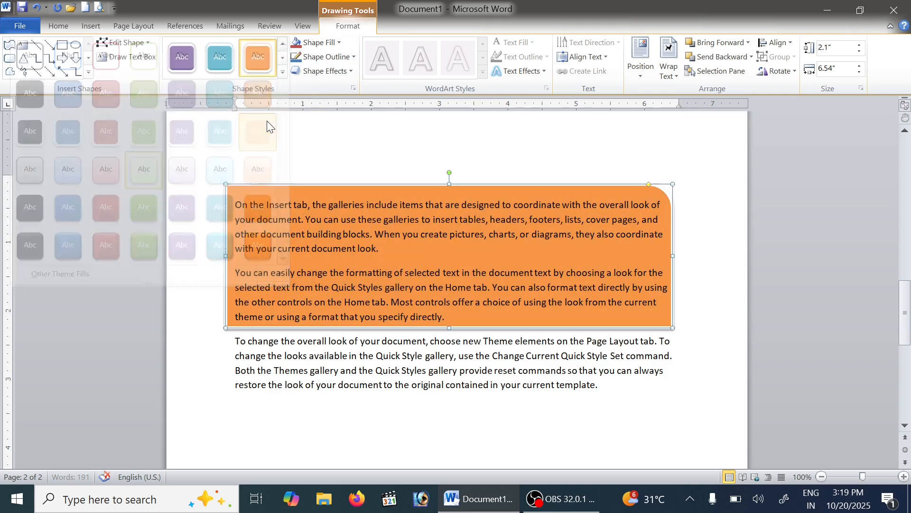
pyautogui.click(283, 73)
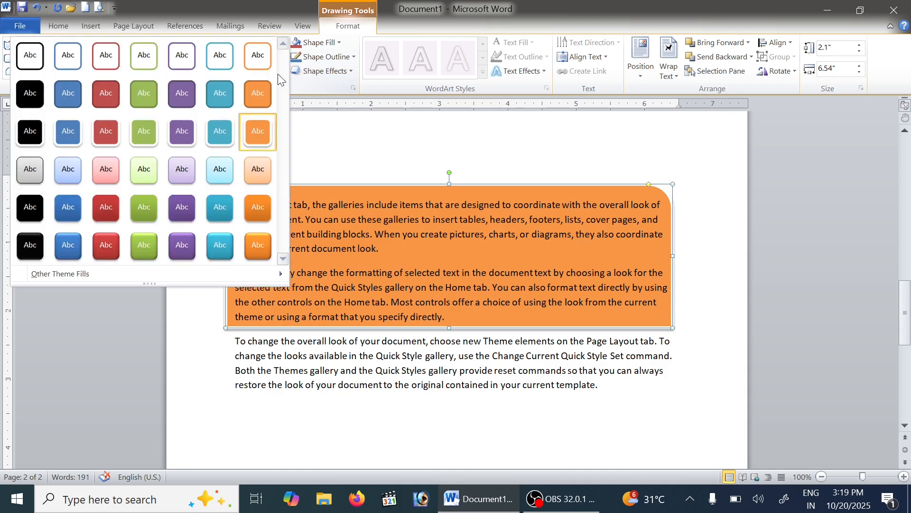
pyautogui.click(38, 58)
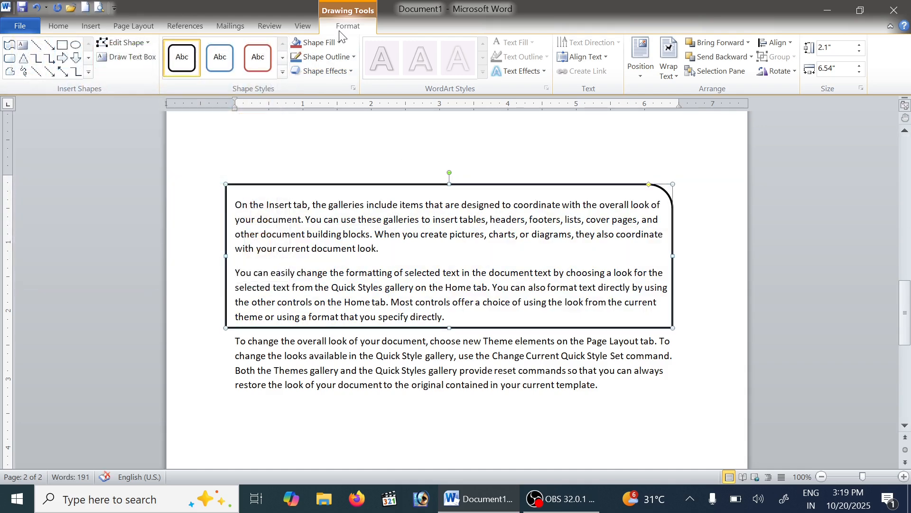
# Try filling the frame with the picture smart art.jpg from the Desktop's images folder and undo the picture fill
pyautogui.click(331, 41)
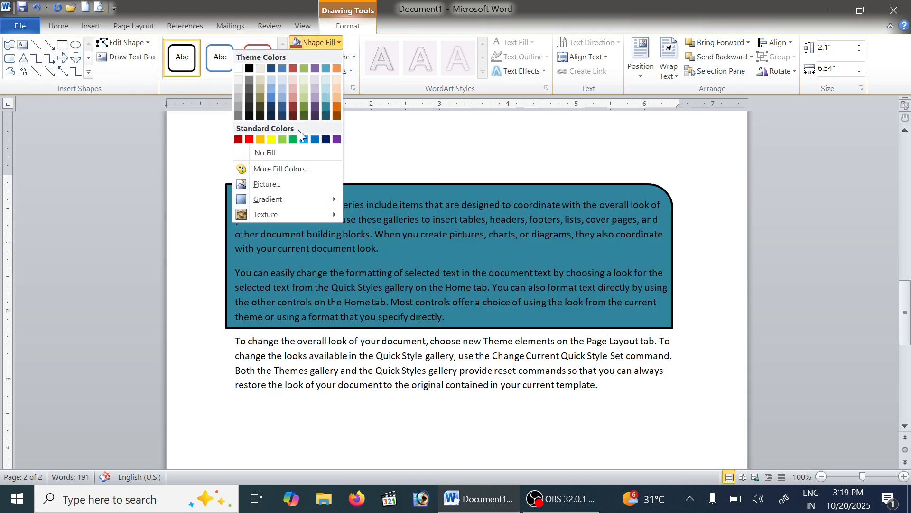
pyautogui.click(290, 183)
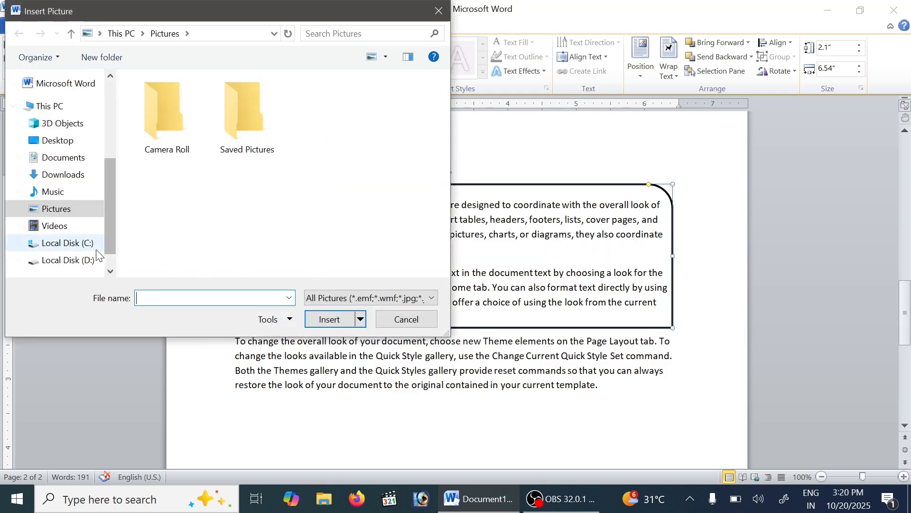
pyautogui.click(59, 260)
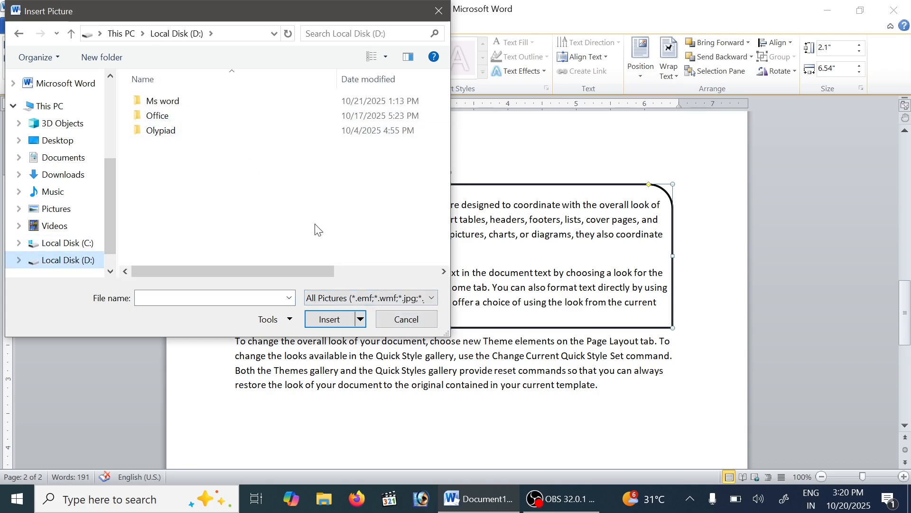
pyautogui.click(58, 142)
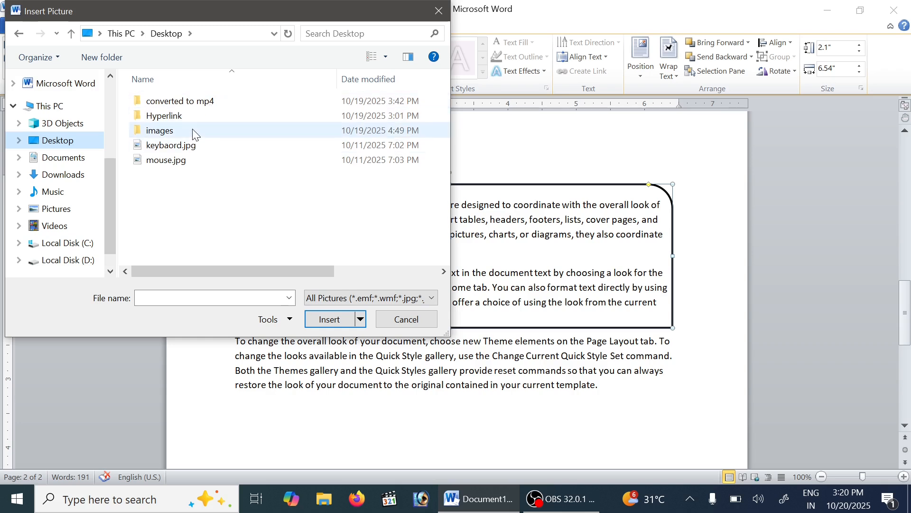
pyautogui.doubleClick(195, 135)
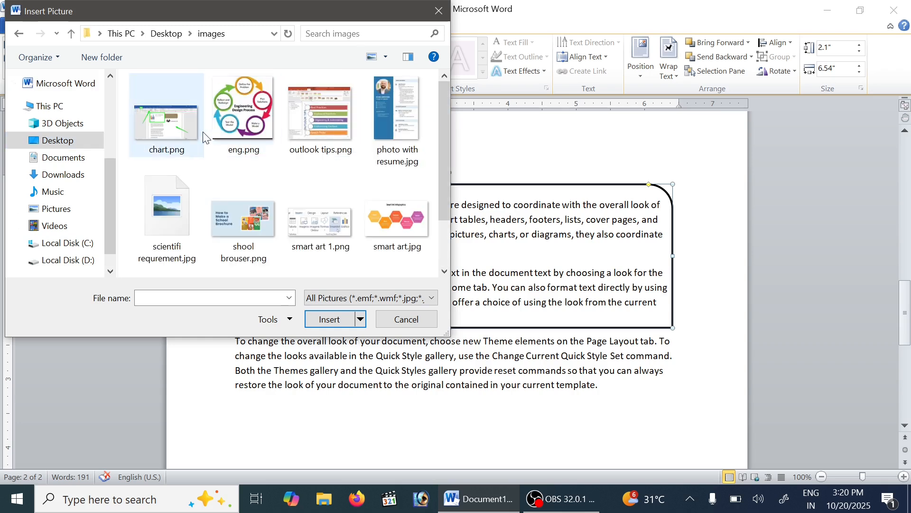
pyautogui.scroll(-1, 215, 190)
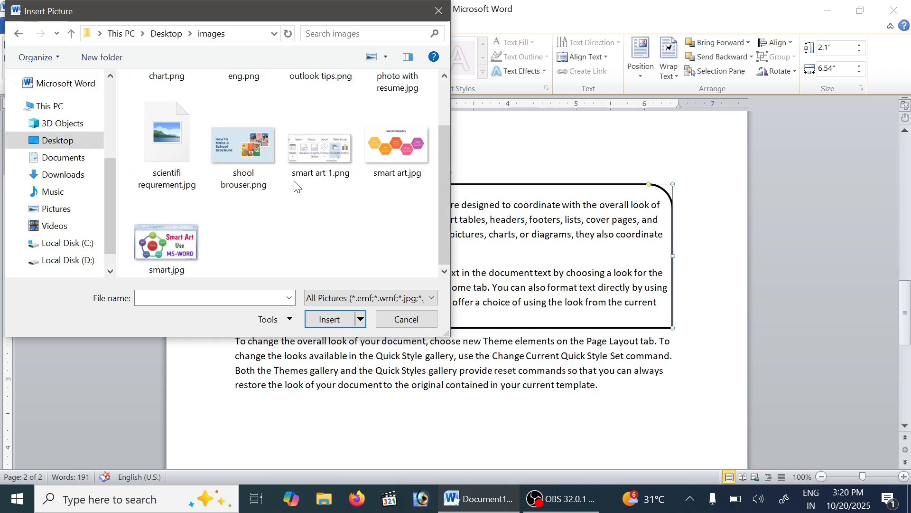
pyautogui.click(409, 138)
pyautogui.click(329, 319)
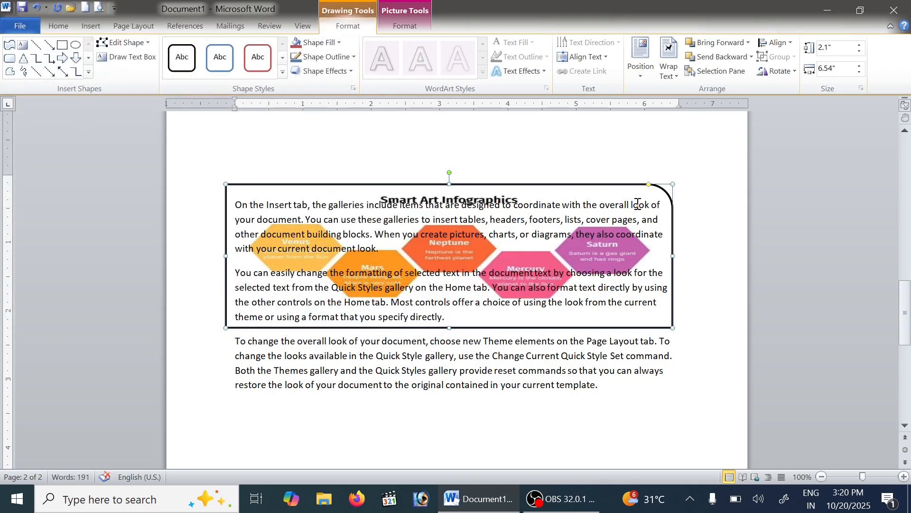
pyautogui.hotkey('ctrl', 'z')
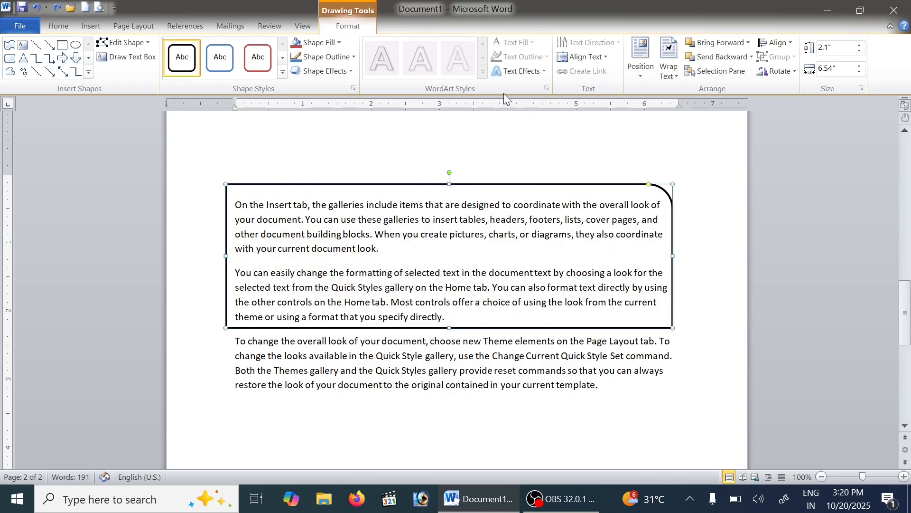
pyautogui.click(339, 42)
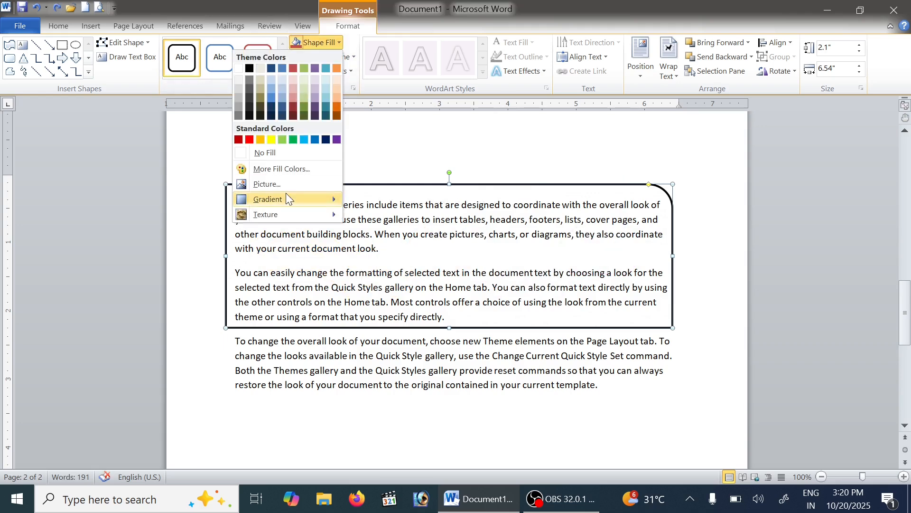
pyautogui.moveTo(301, 205)
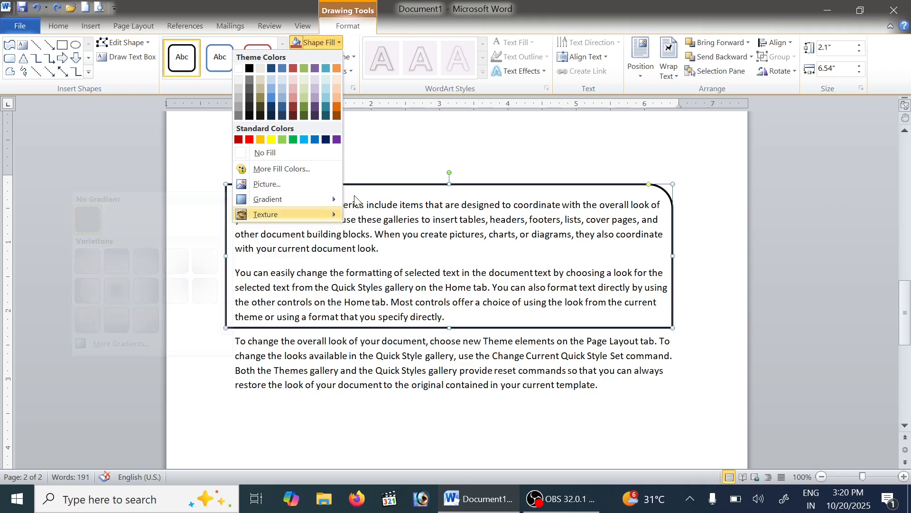
pyautogui.click(511, 12)
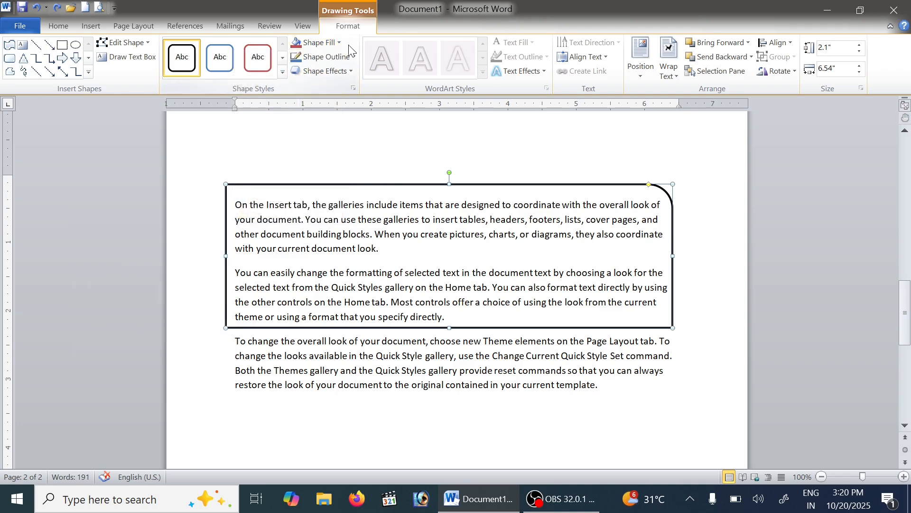
# Set the outline weight of the frame around the first two paragraphs to 1½ pt
pyautogui.click(353, 57)
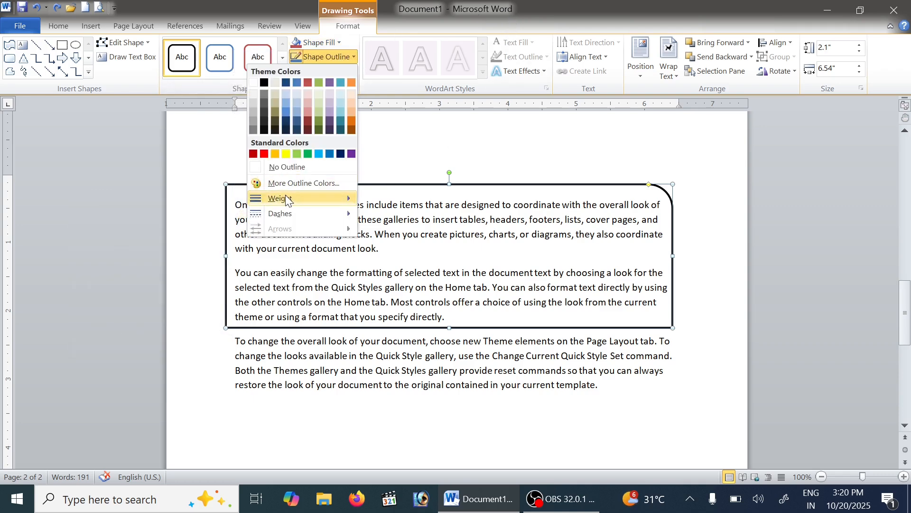
pyautogui.moveTo(286, 197)
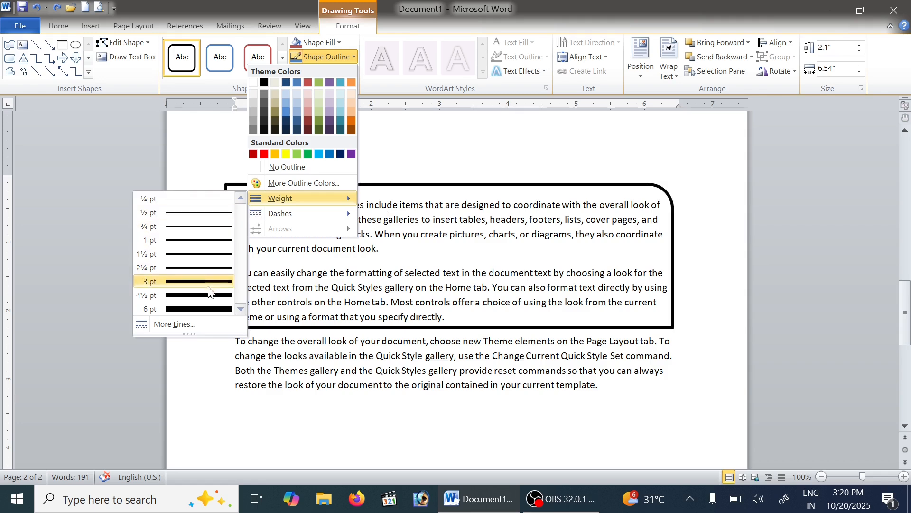
pyautogui.click(210, 254)
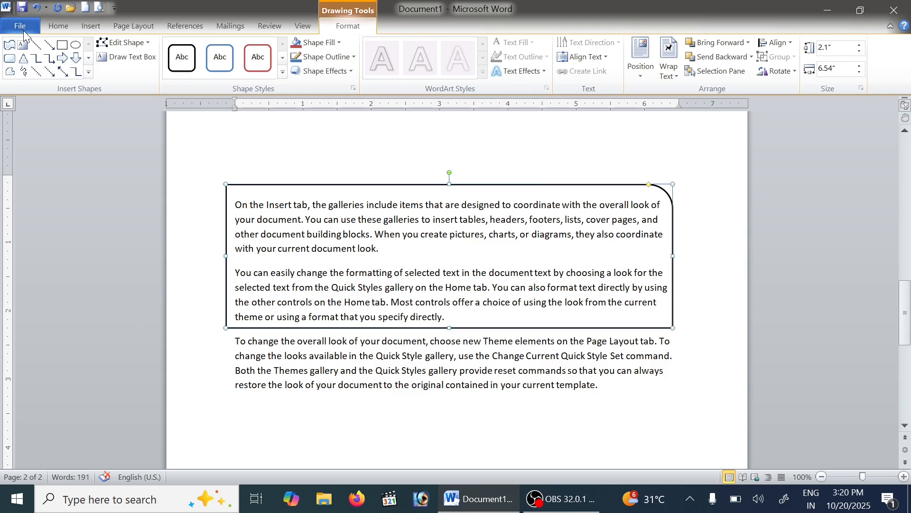
pyautogui.scroll(-6, 624, 321)
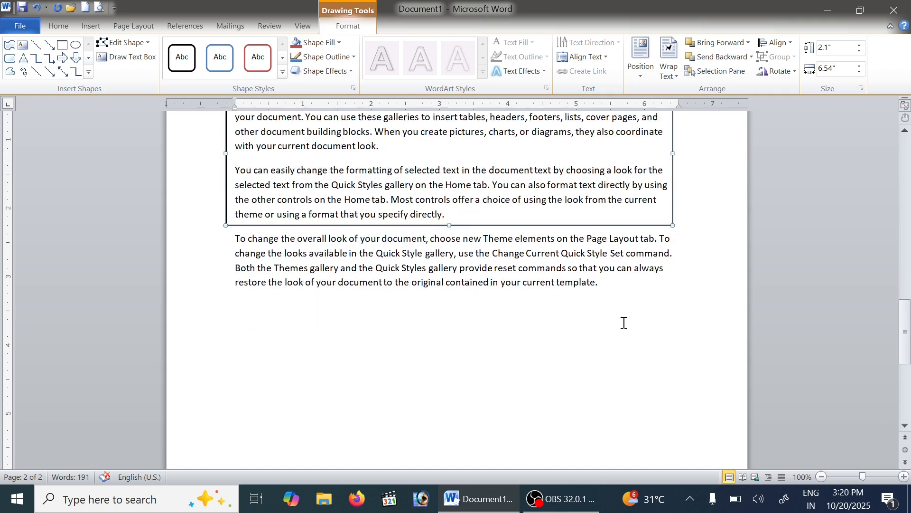
pyautogui.scroll(-3, 591, 296)
pyautogui.scroll(10, 559, 264)
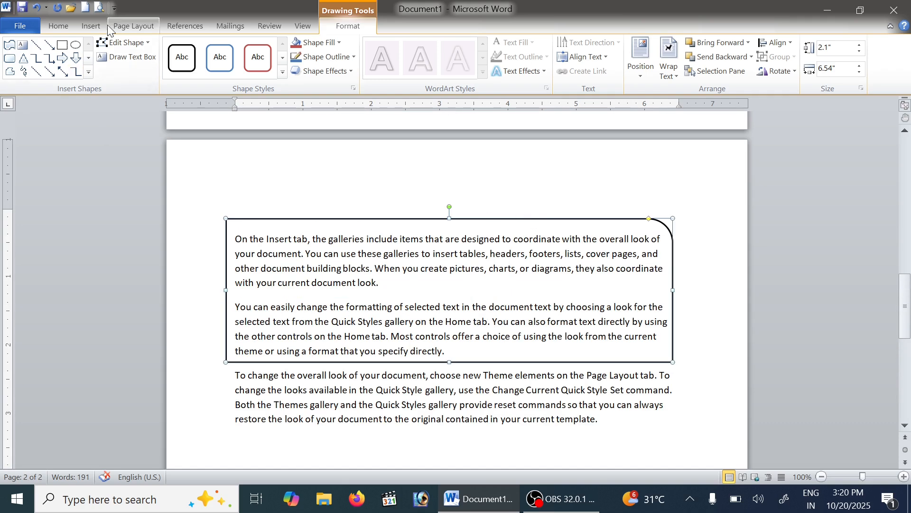
pyautogui.click(127, 27)
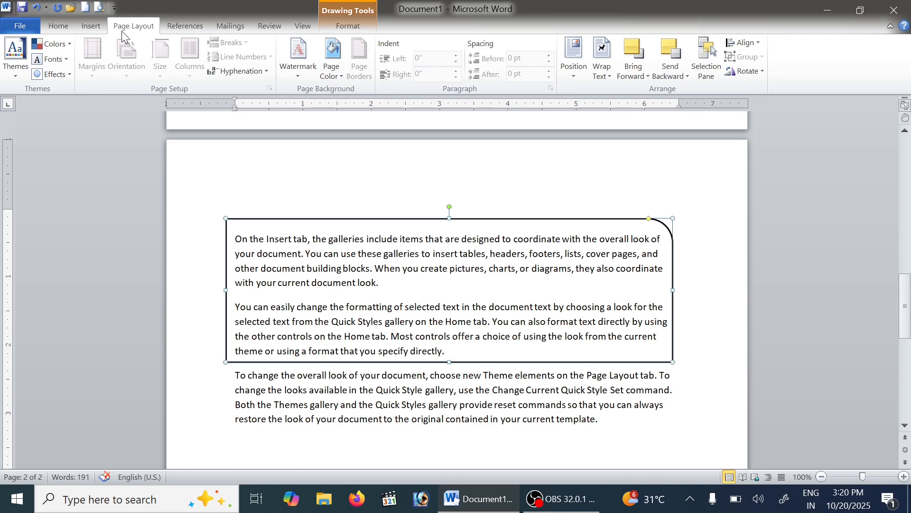
pyautogui.click(91, 27)
pyautogui.scroll(3, 544, 280)
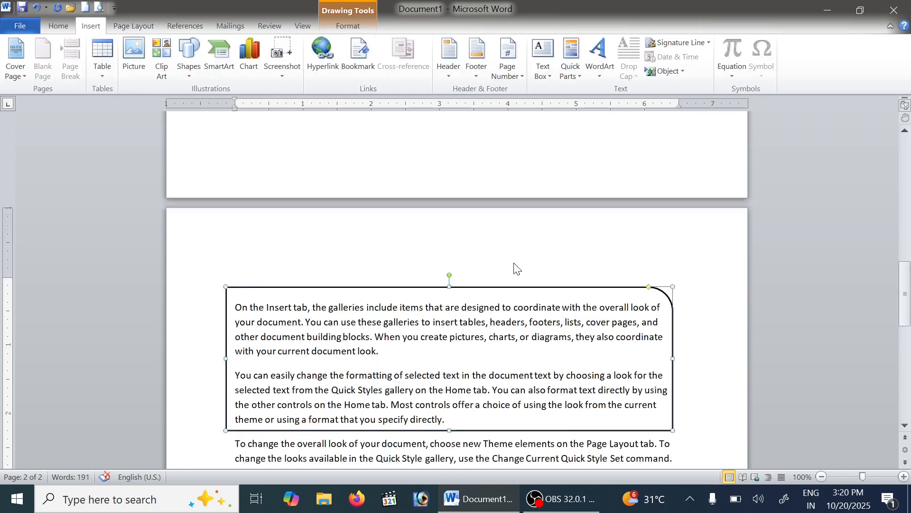
pyautogui.scroll(-3, 517, 255)
pyautogui.click(533, 335)
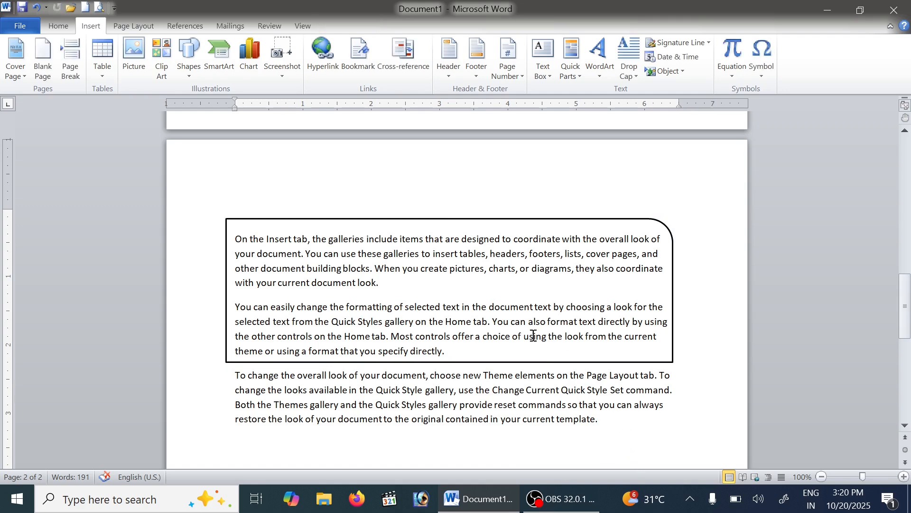
# Select the Output Devices text box on page 1 and display its drawing format options
pyautogui.scroll(15, 536, 297)
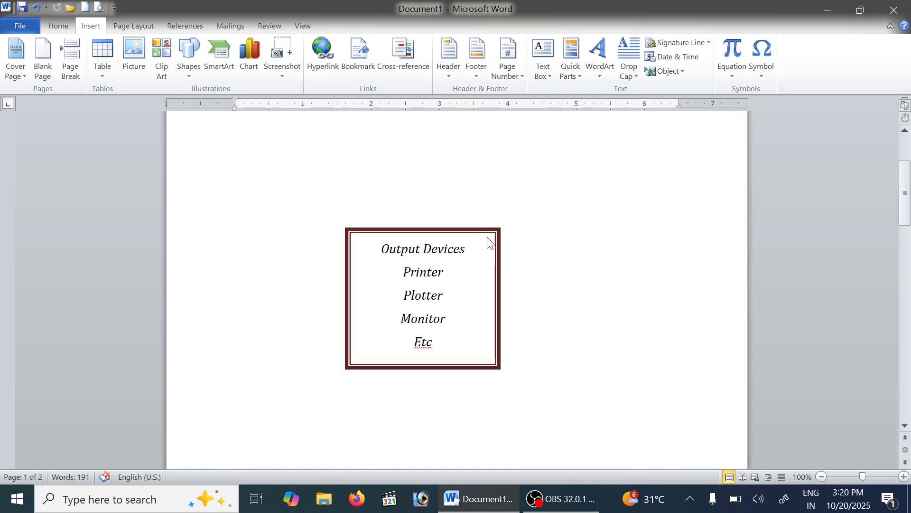
pyautogui.click(499, 240)
pyautogui.click(344, 25)
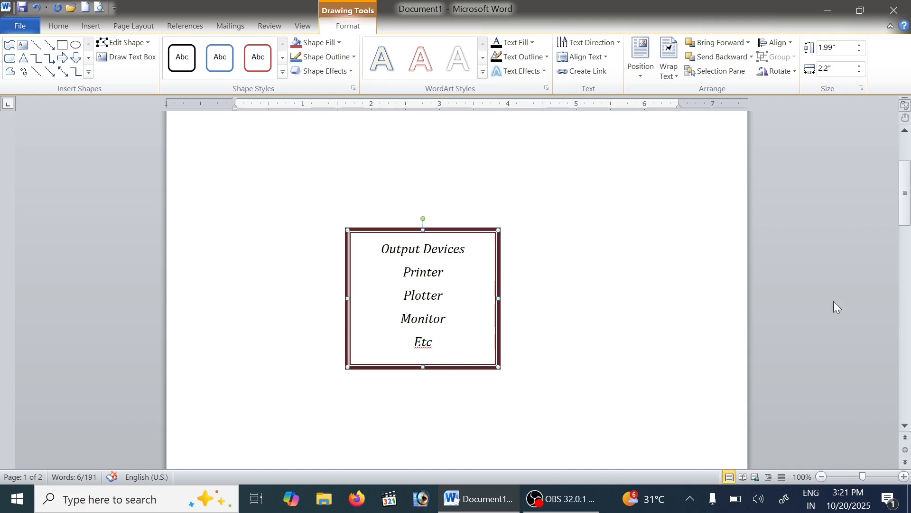
# Try light blue, orange and light grey WordArt styles on the Output Devices text
pyautogui.click(484, 73)
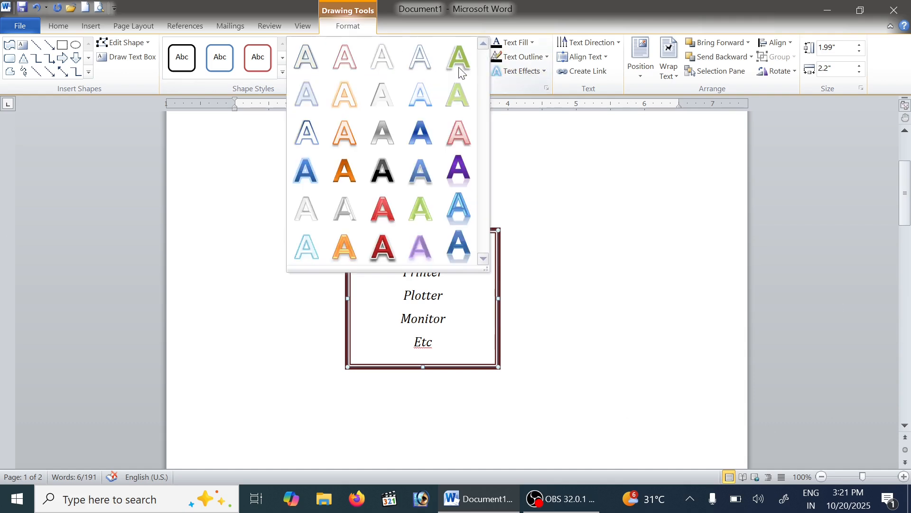
pyautogui.click(426, 101)
pyautogui.click(484, 73)
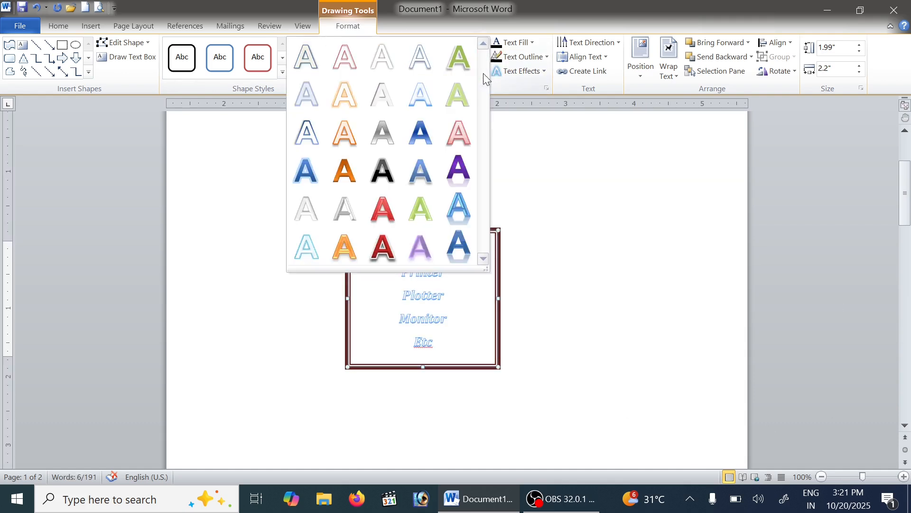
pyautogui.click(468, 91)
pyautogui.click(476, 71)
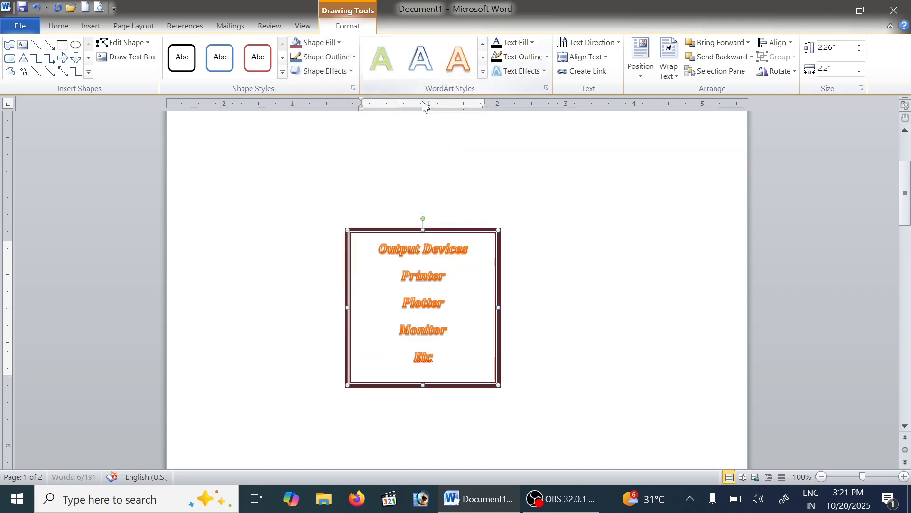
pyautogui.click(483, 72)
pyautogui.click(381, 95)
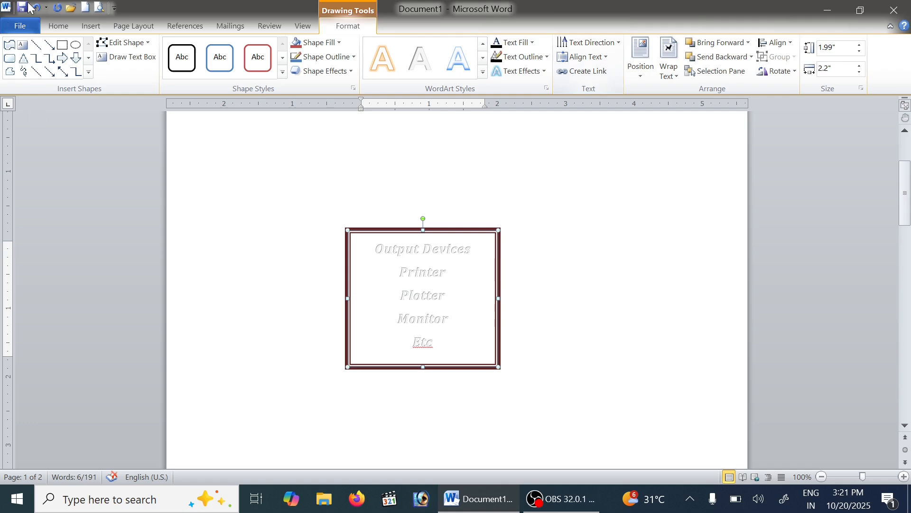
# Apply the blue gradient-filled WordArt style to the Output Devices text, trying the pale green style in between
pyautogui.click(482, 72)
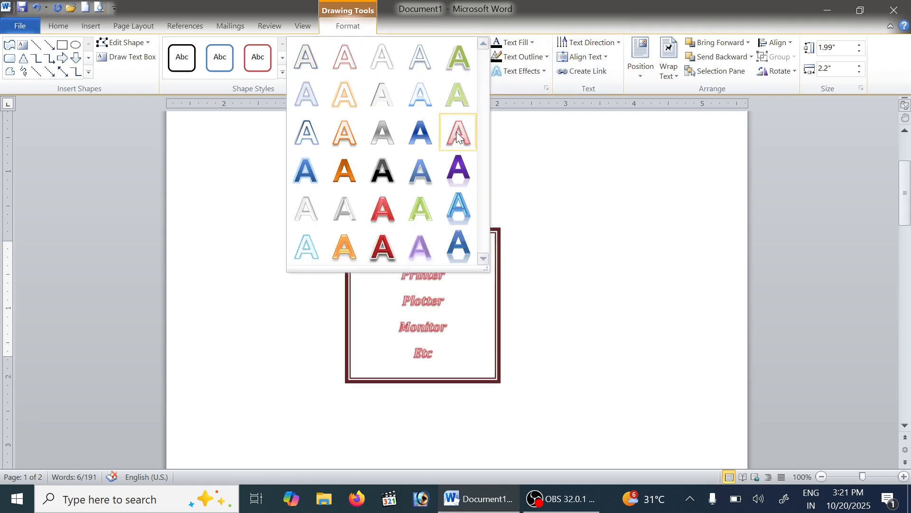
pyautogui.click(420, 131)
pyautogui.click(483, 72)
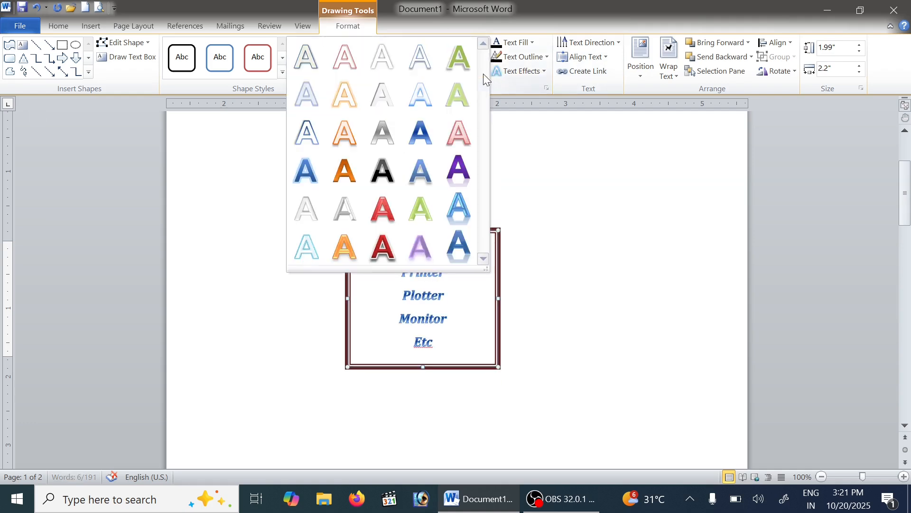
pyautogui.click(484, 72)
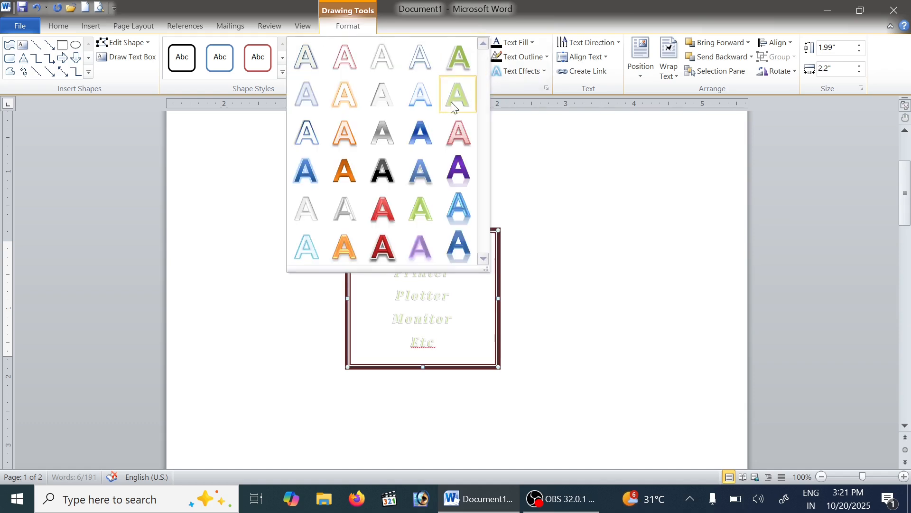
pyautogui.click(421, 132)
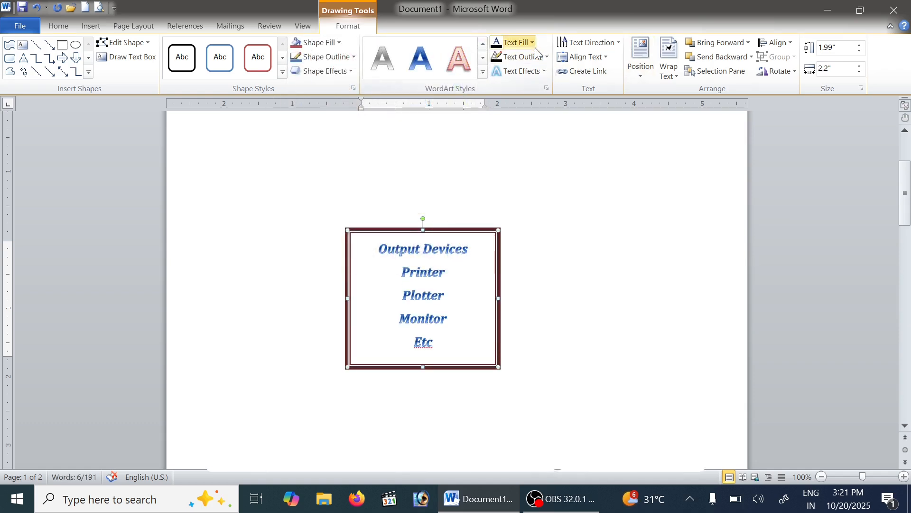
# Try an orange text fill with yellow and purple text outlines on the Output Devices text
pyautogui.click(518, 42)
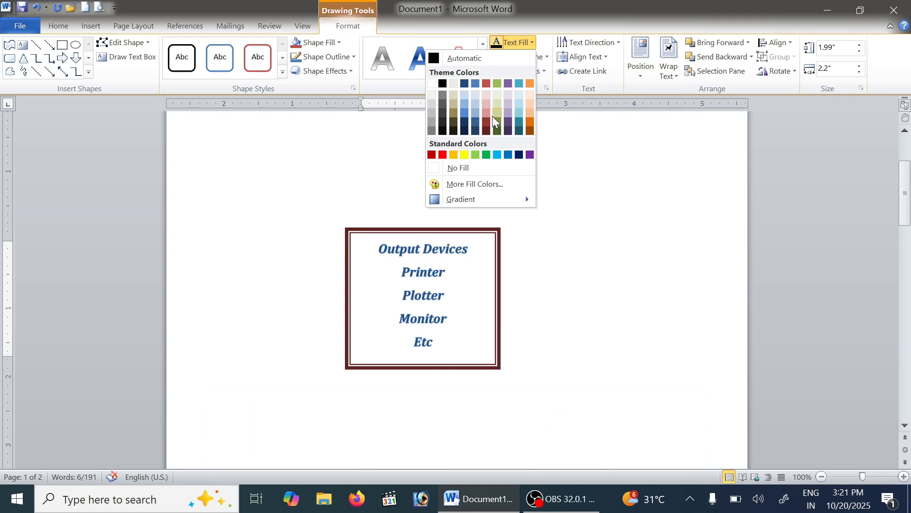
pyautogui.click(531, 82)
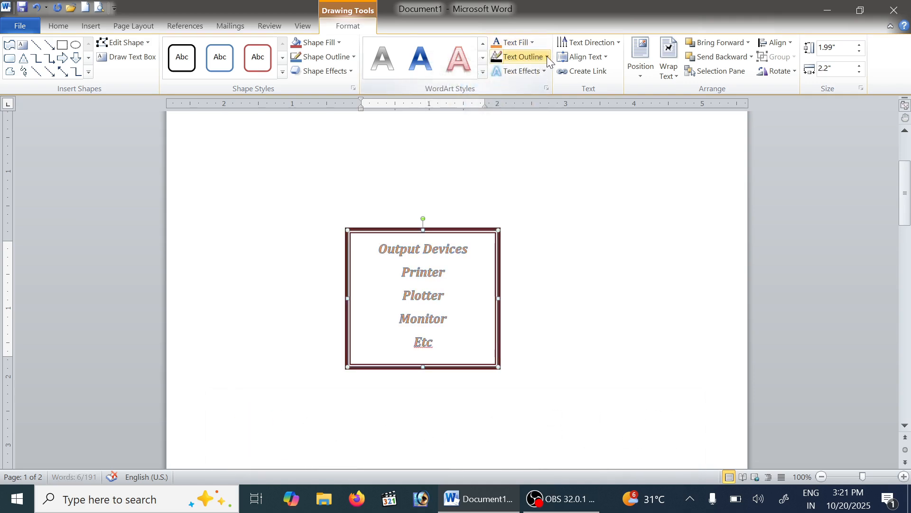
pyautogui.click(548, 58)
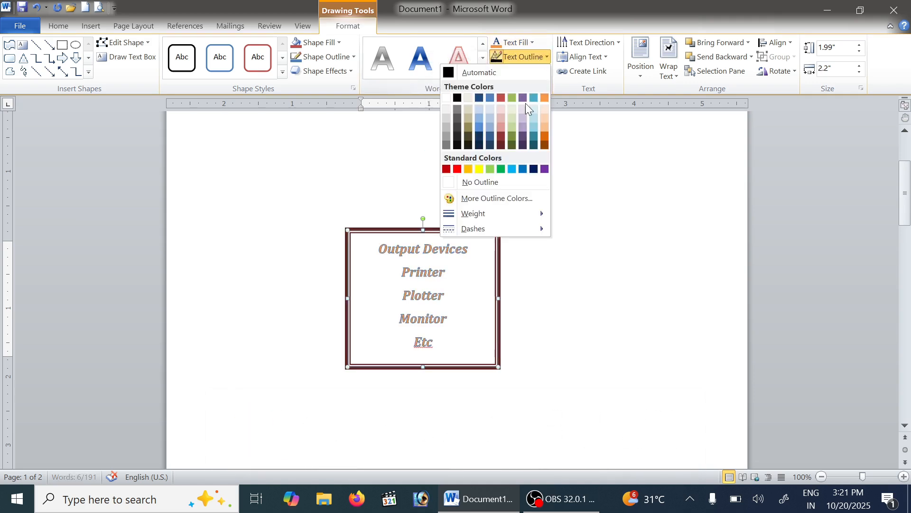
pyautogui.click(478, 169)
pyautogui.click(543, 73)
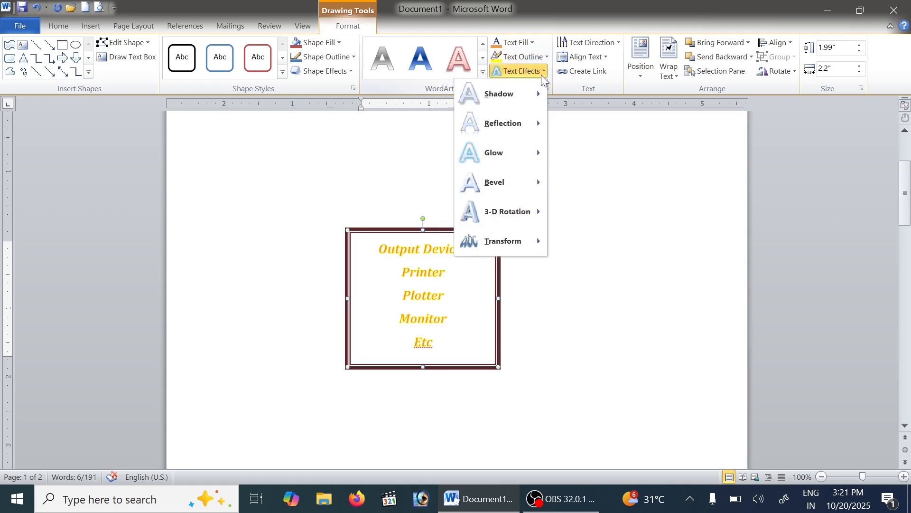
pyautogui.click(546, 57)
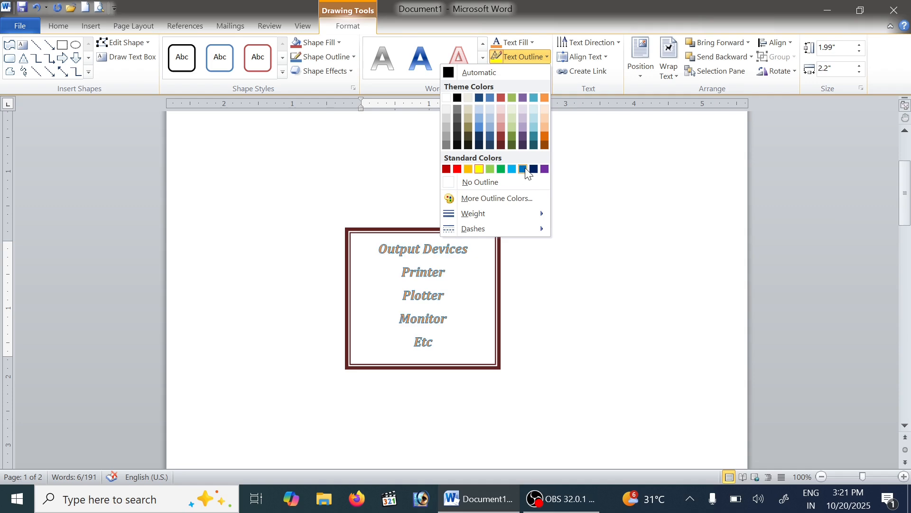
pyautogui.click(544, 169)
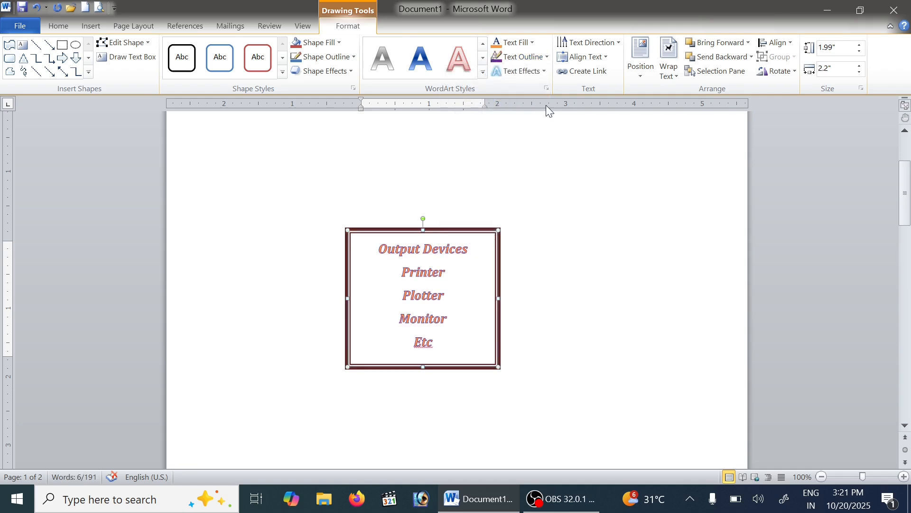
pyautogui.click(542, 72)
pyautogui.moveTo(539, 94)
# Give the Output Devices text a dark red theme outline and a red theme fill
pyautogui.click(547, 56)
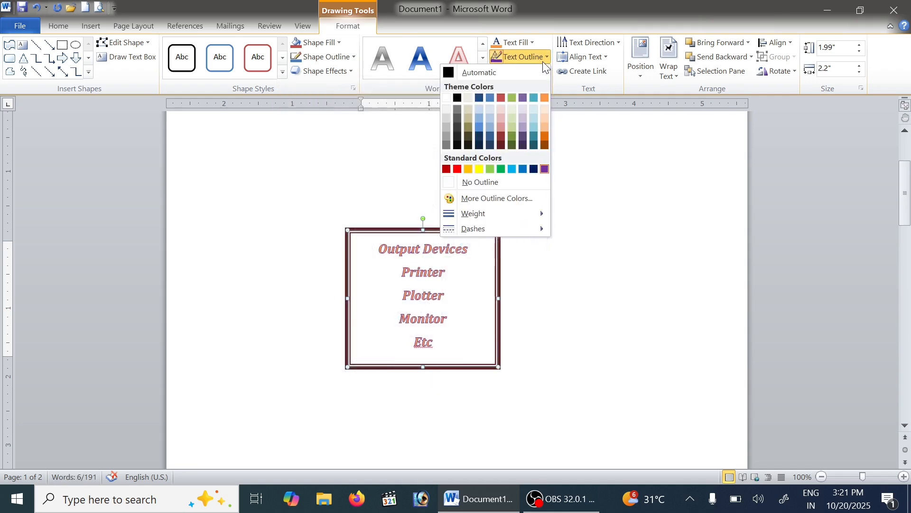
pyautogui.click(502, 145)
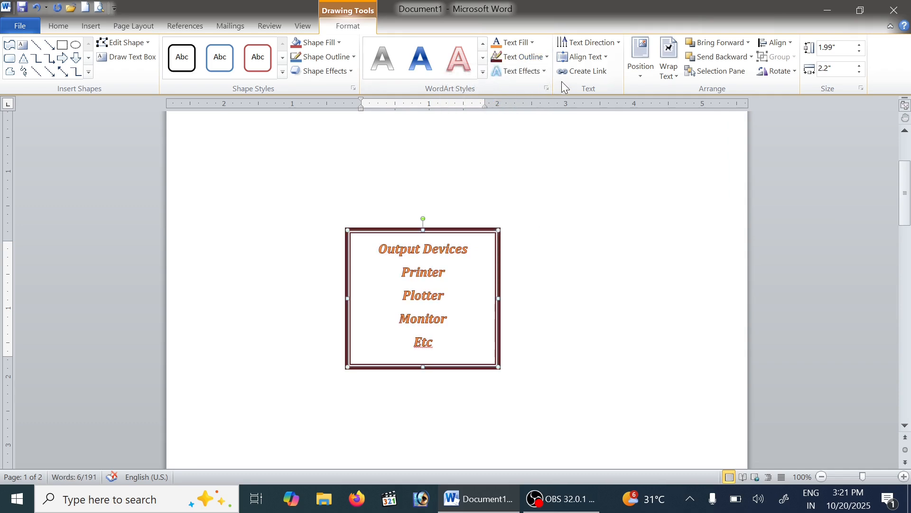
pyautogui.click(533, 42)
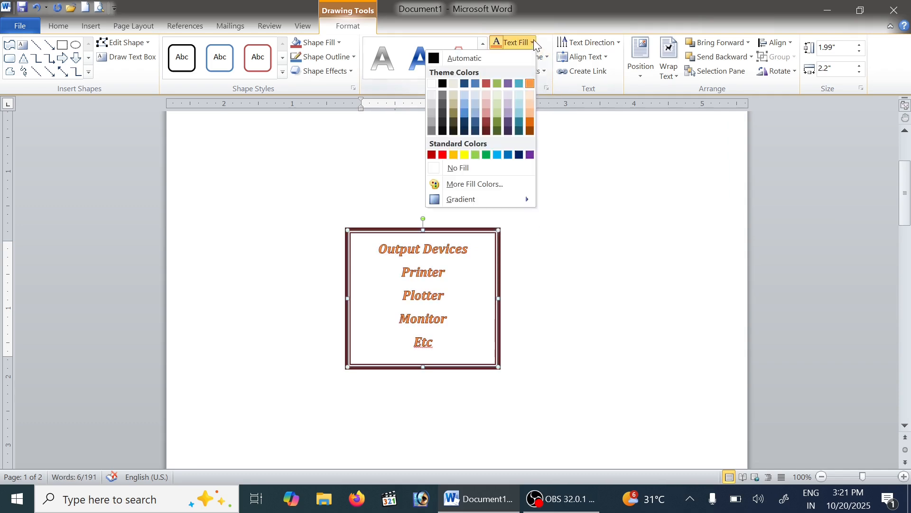
pyautogui.click(484, 83)
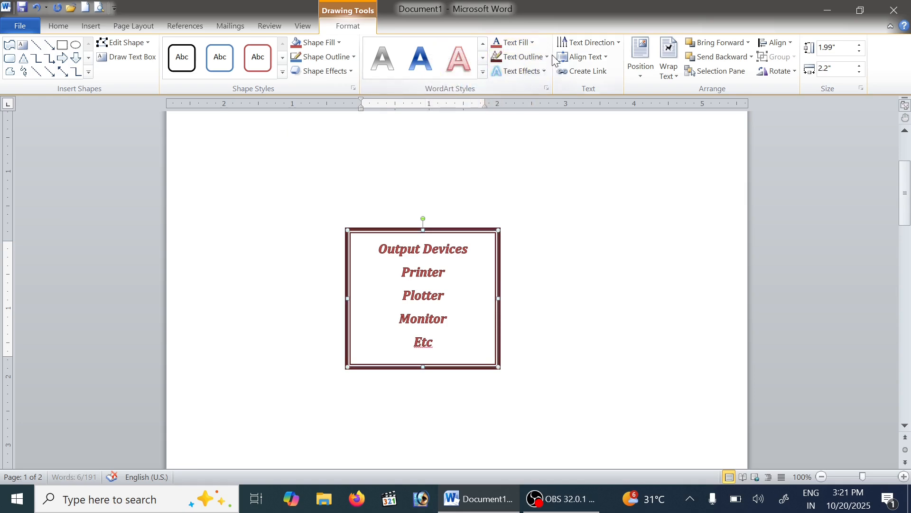
# Apply the outer text shadow in the last column of the first row to the Output Devices text
pyautogui.click(545, 73)
pyautogui.moveTo(520, 93)
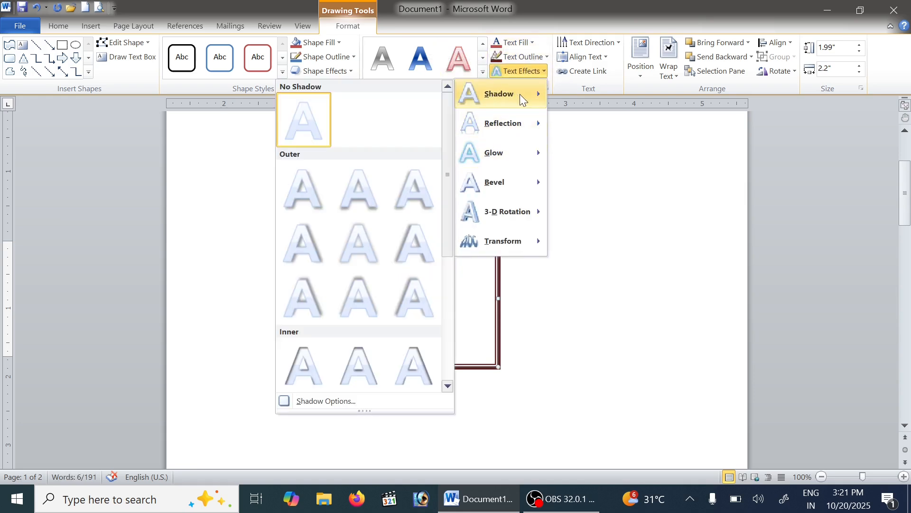
pyautogui.click(419, 204)
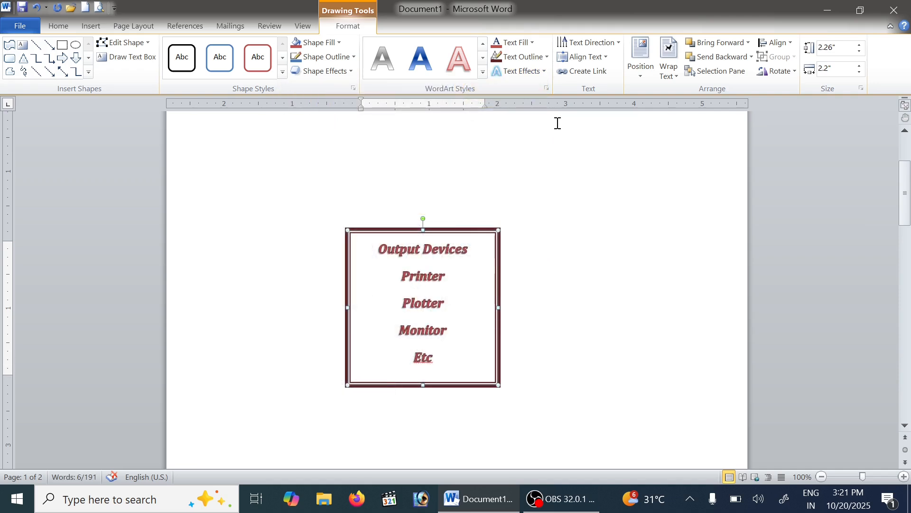
# Try an aqua glow on the Output Devices text and replace it with an orange glow from the second row of variations
pyautogui.click(546, 72)
pyautogui.moveTo(531, 154)
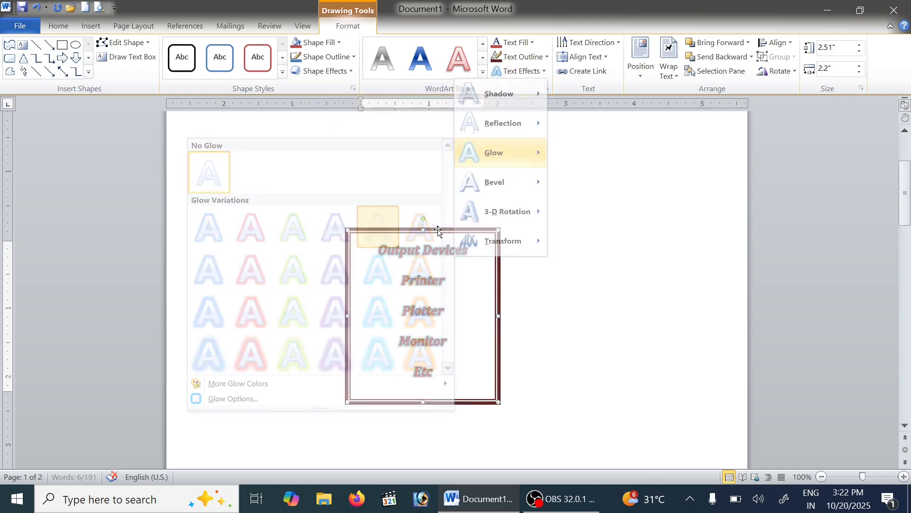
pyautogui.click(545, 75)
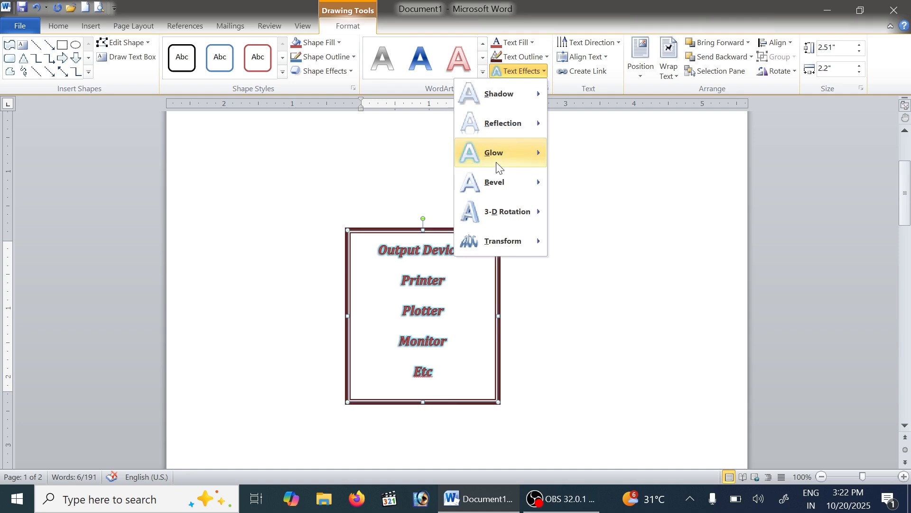
pyautogui.moveTo(527, 159)
pyautogui.click(419, 264)
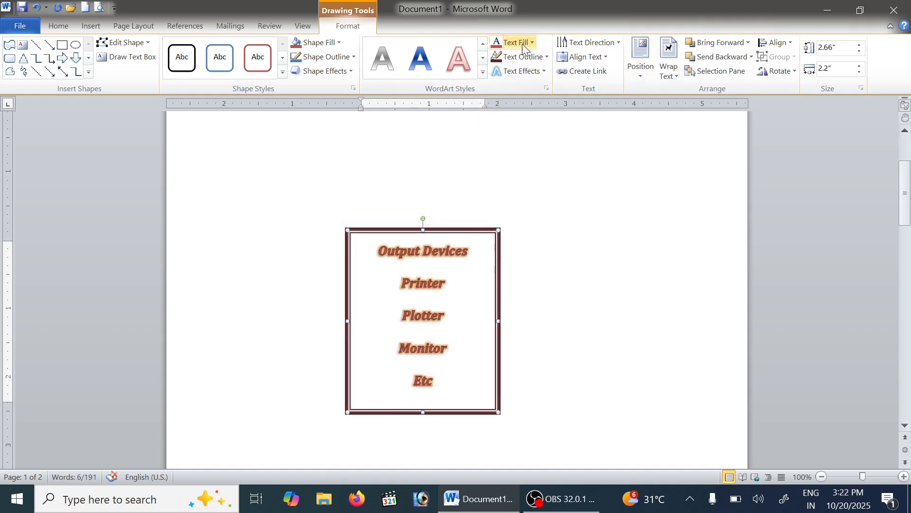
# Try rotating all text in the Output Devices box 90° and 270° and set it back to horizontal
pyautogui.click(600, 42)
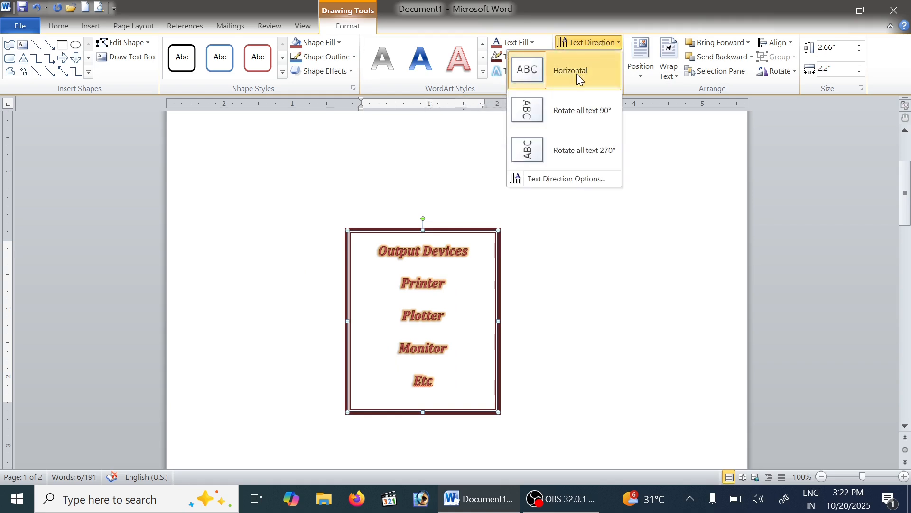
pyautogui.click(582, 103)
pyautogui.click(599, 43)
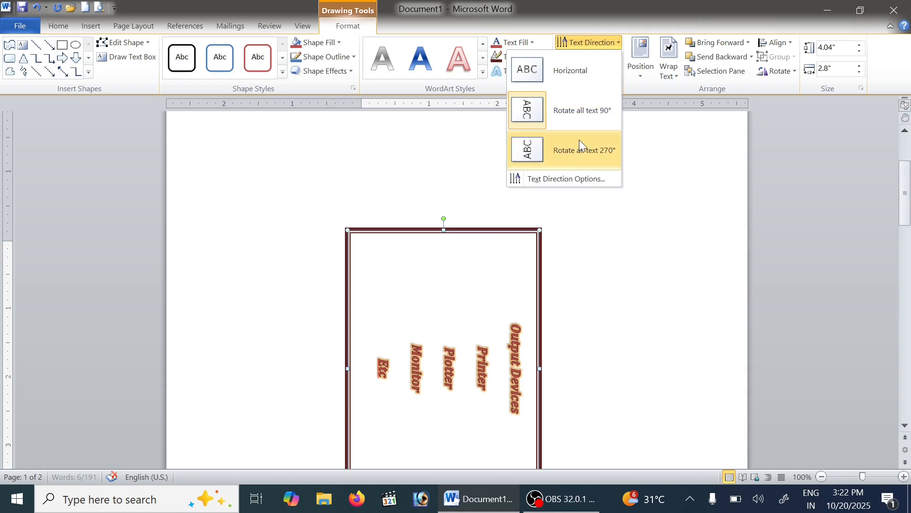
pyautogui.click(583, 150)
pyautogui.click(591, 43)
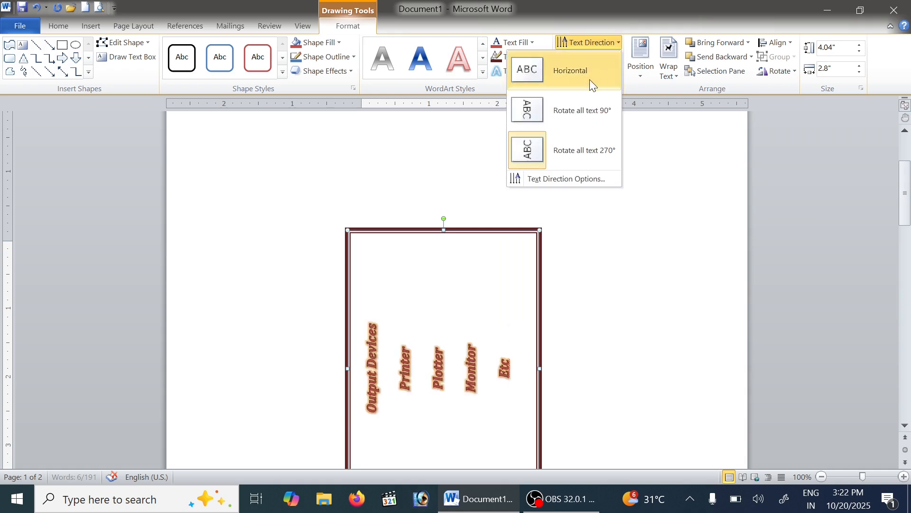
pyautogui.click(589, 78)
pyautogui.click(602, 42)
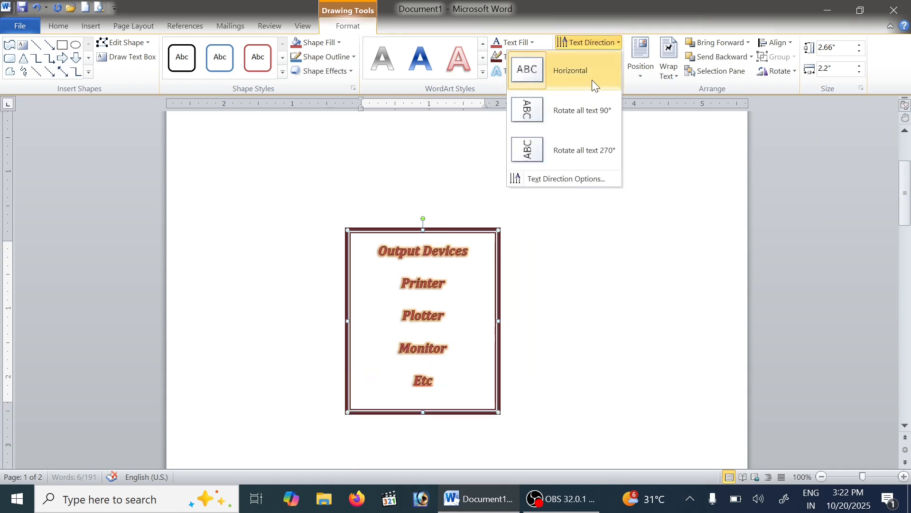
pyautogui.click(619, 21)
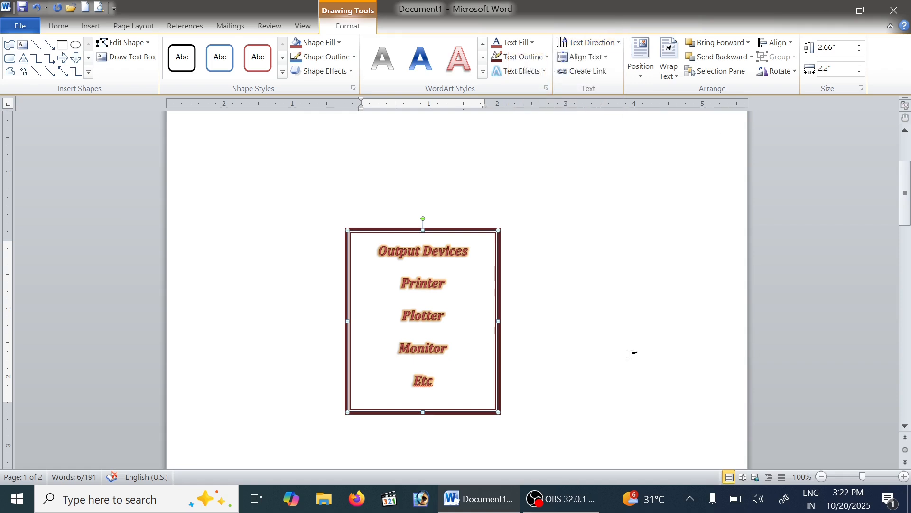
# Try the Top and Middle vertical alignments for the text in the Output Devices box
pyautogui.click(605, 60)
pyautogui.click(595, 87)
pyautogui.click(589, 57)
pyautogui.click(588, 124)
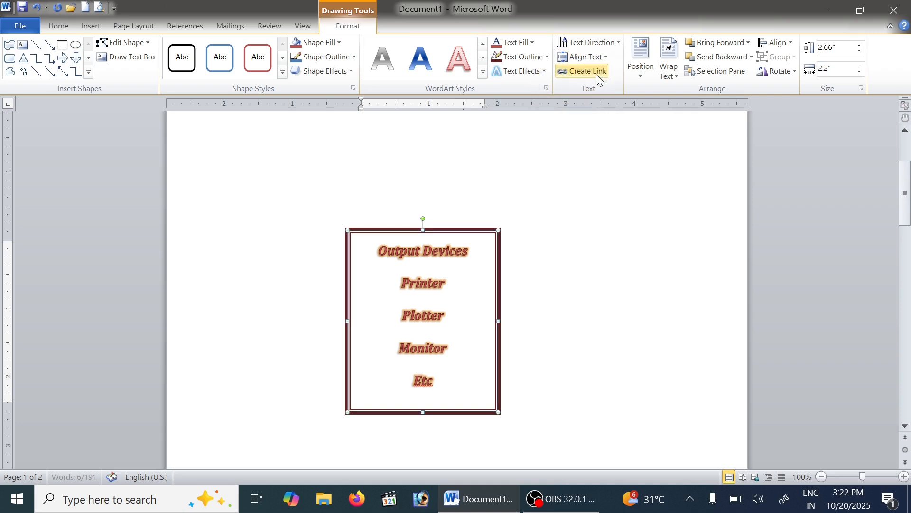
pyautogui.click(598, 71)
pyautogui.click(589, 57)
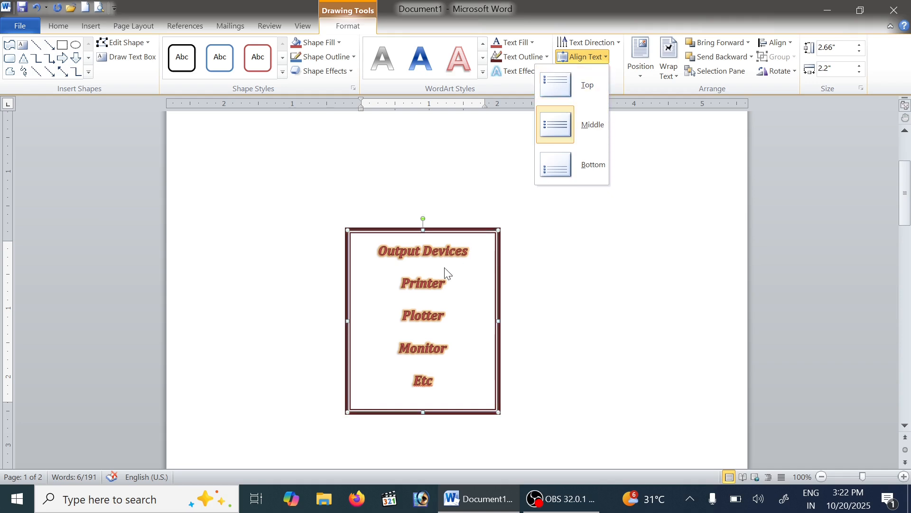
pyautogui.click(602, 58)
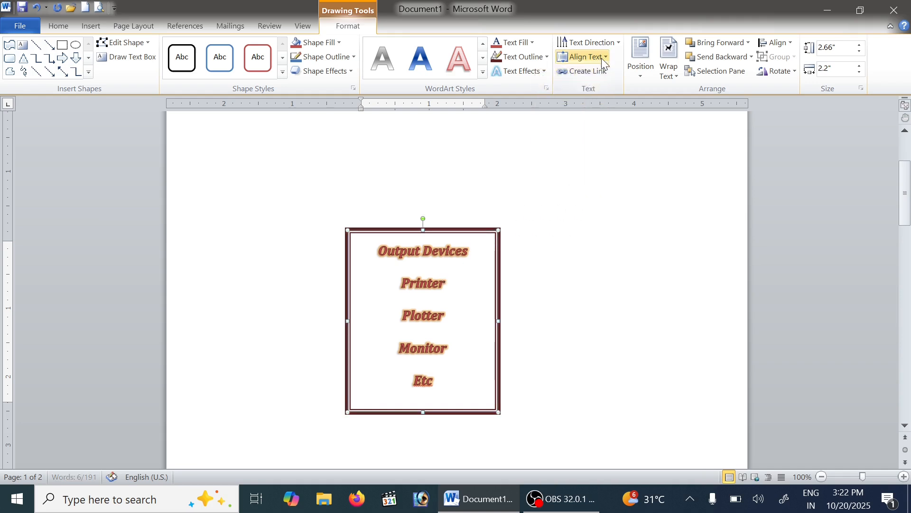
pyautogui.click(602, 58)
pyautogui.click(570, 124)
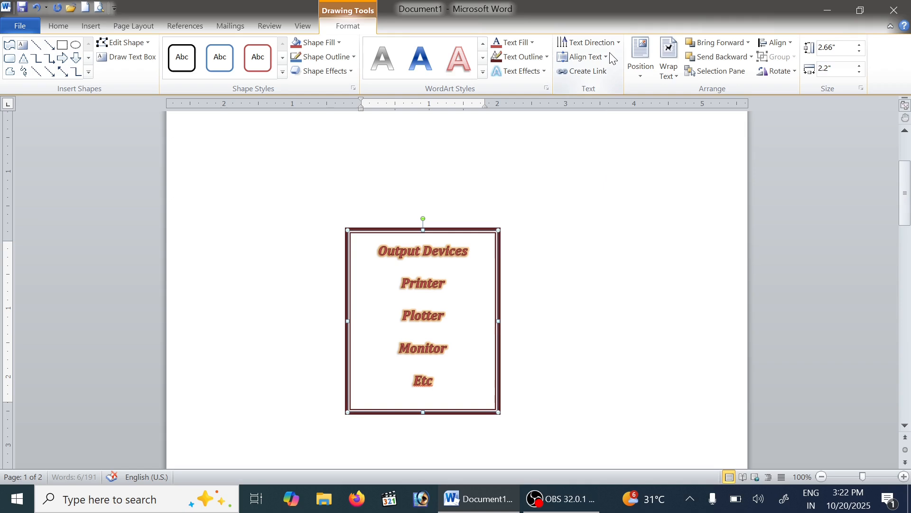
# Try Bottom vertical alignment for the text in the box and set the alignment to Top
pyautogui.click(605, 59)
pyautogui.click(600, 163)
pyautogui.click(589, 57)
pyautogui.click(588, 90)
# Position the Output Devices text box at the top left of the page with text wrapping
pyautogui.click(640, 70)
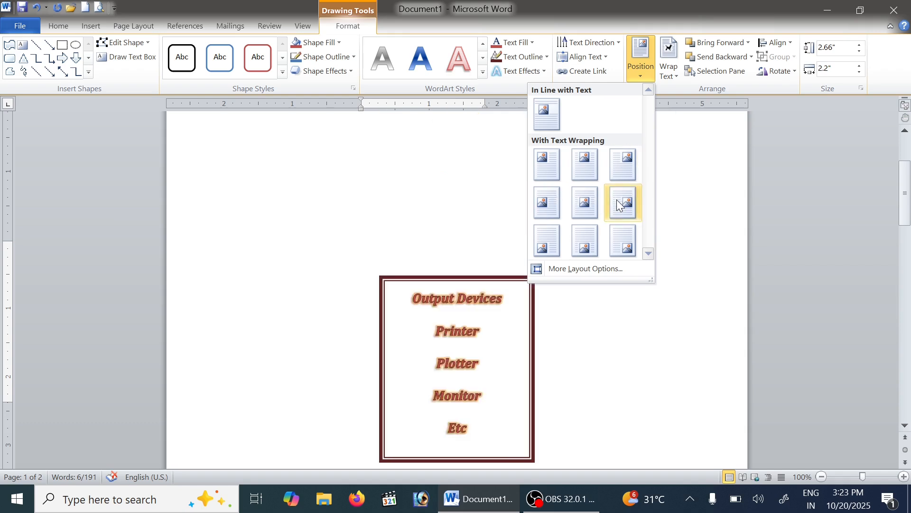
pyautogui.click(546, 155)
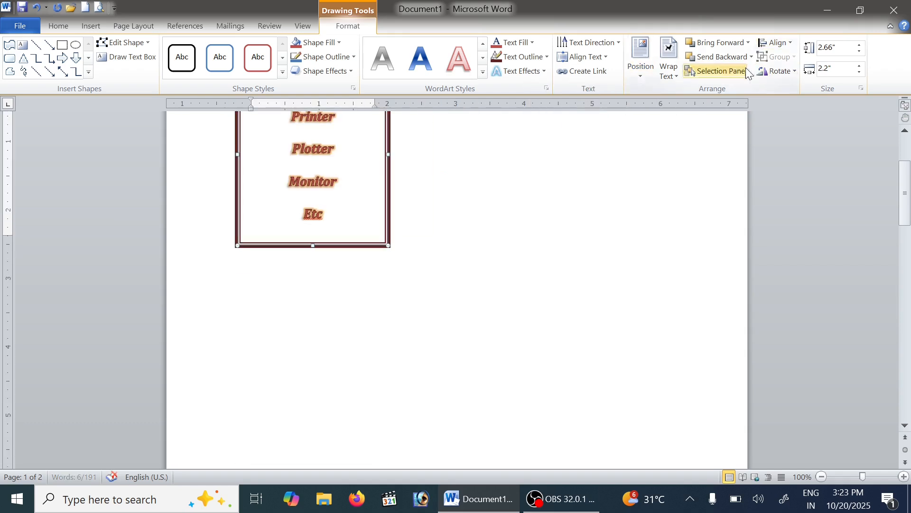
pyautogui.scroll(3, 739, 83)
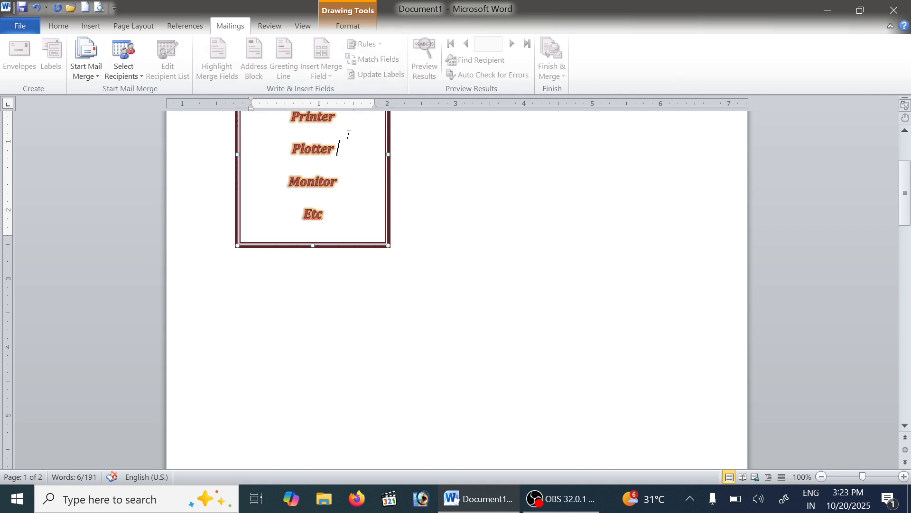
# Try the rounded-corner rectangle on page 2 with Bring Forward and Bring in Front of Text, and send it behind the text
pyautogui.click(358, 28)
pyautogui.scroll(5, 639, 81)
pyautogui.scroll(1, 646, 128)
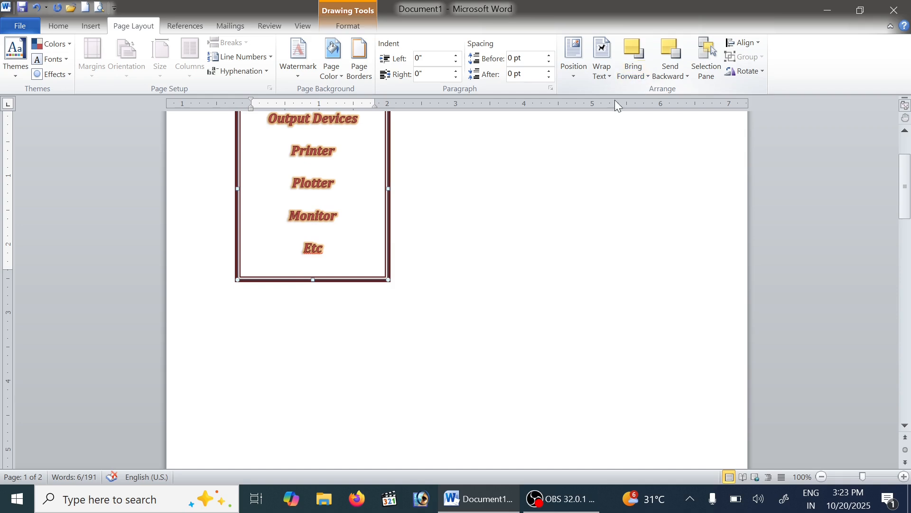
pyautogui.scroll(-20, 404, 232)
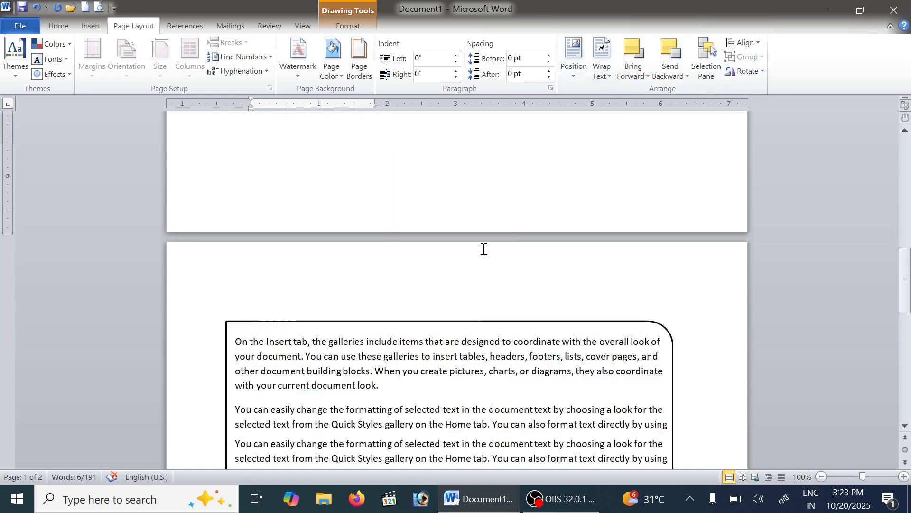
pyautogui.click(616, 257)
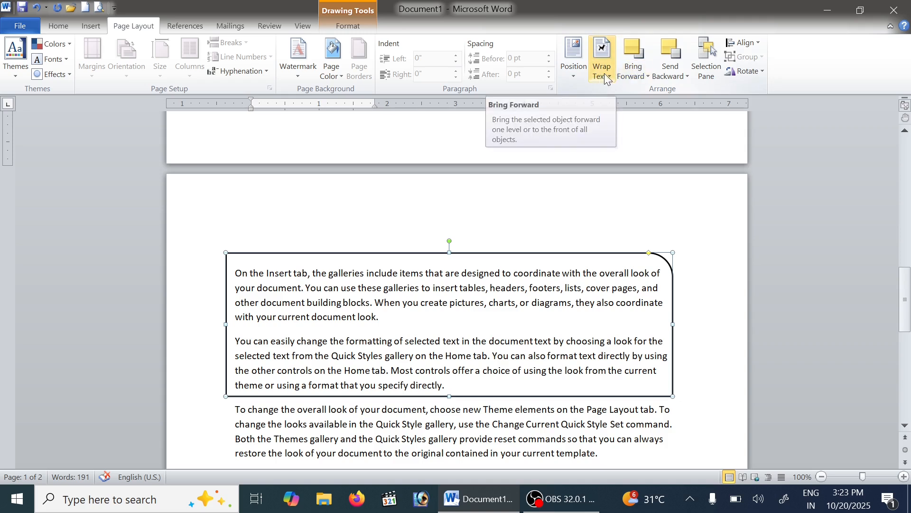
pyautogui.click(640, 74)
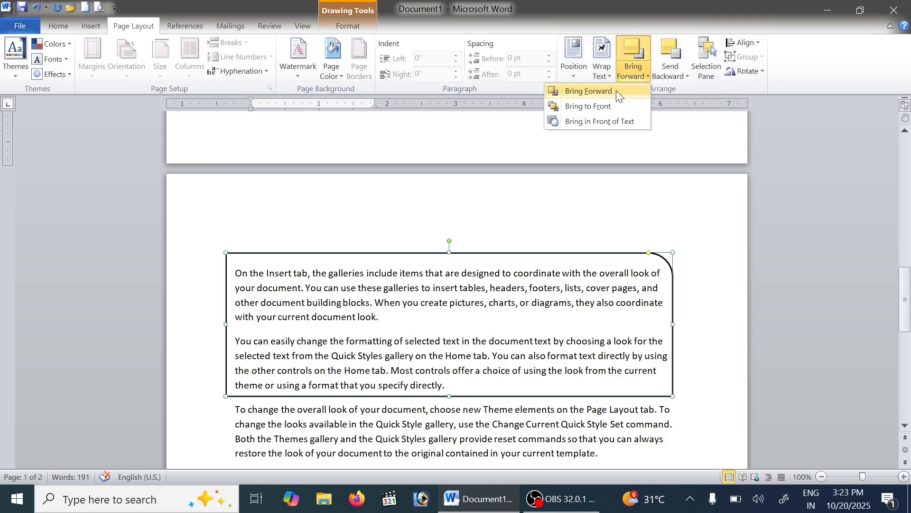
pyautogui.click(616, 90)
pyautogui.click(636, 71)
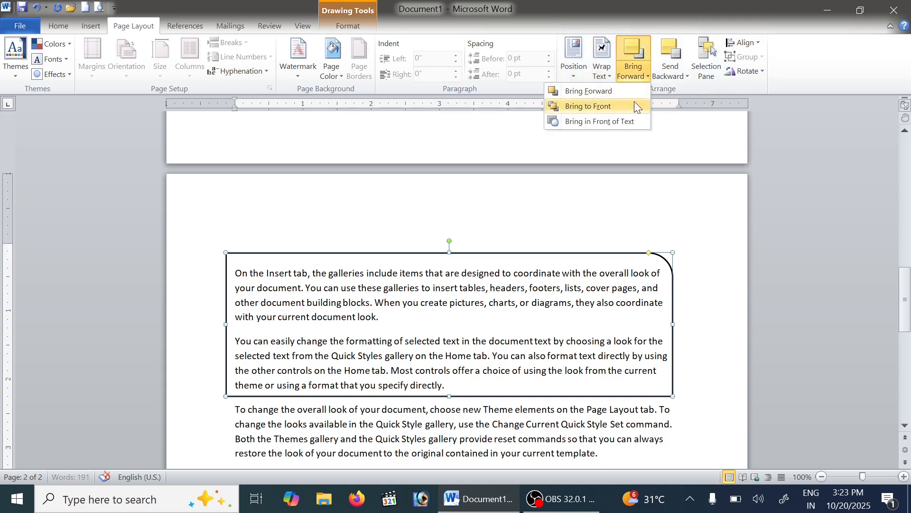
pyautogui.click(618, 123)
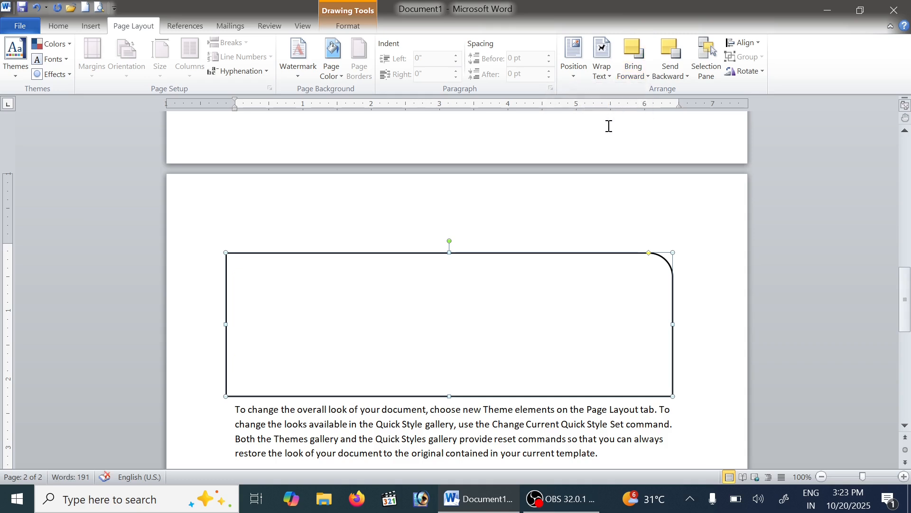
pyautogui.click(672, 77)
pyautogui.click(665, 123)
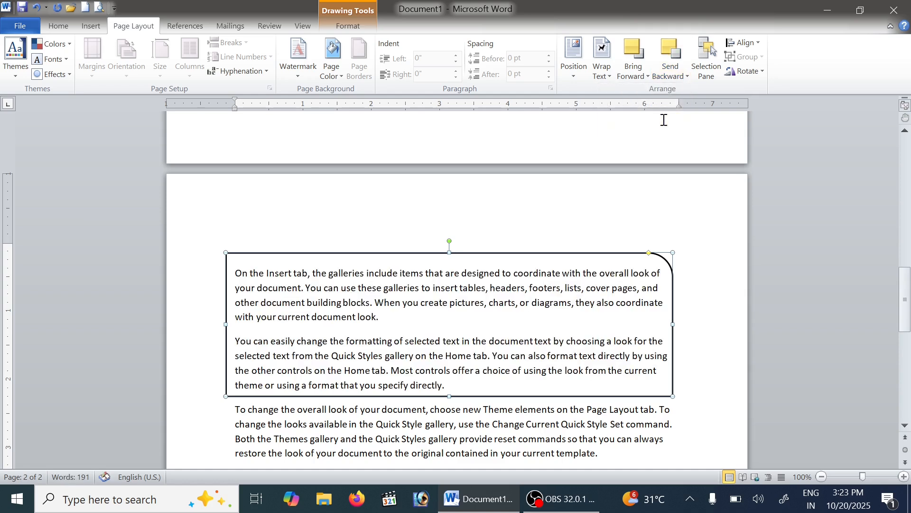
# Bring the rounded-corner rectangle in front of its text once more and return it behind the text
pyautogui.click(641, 76)
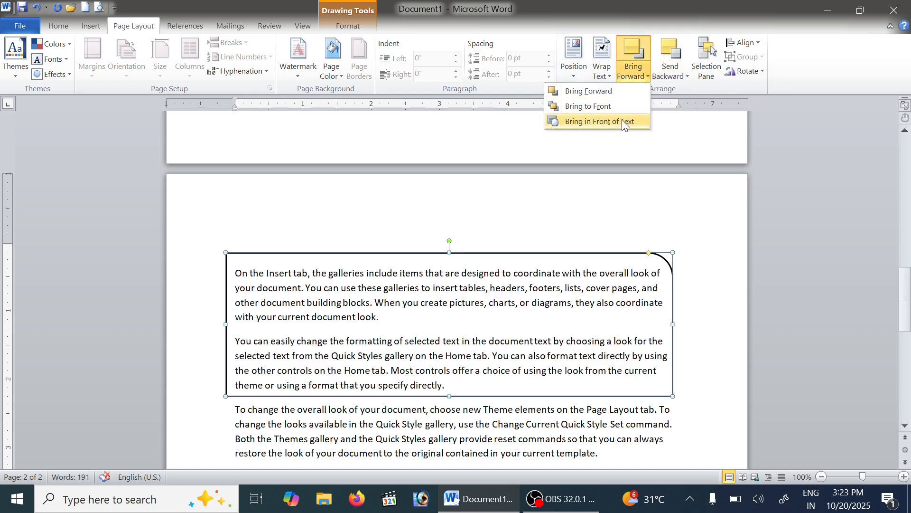
pyautogui.click(618, 123)
pyautogui.click(674, 75)
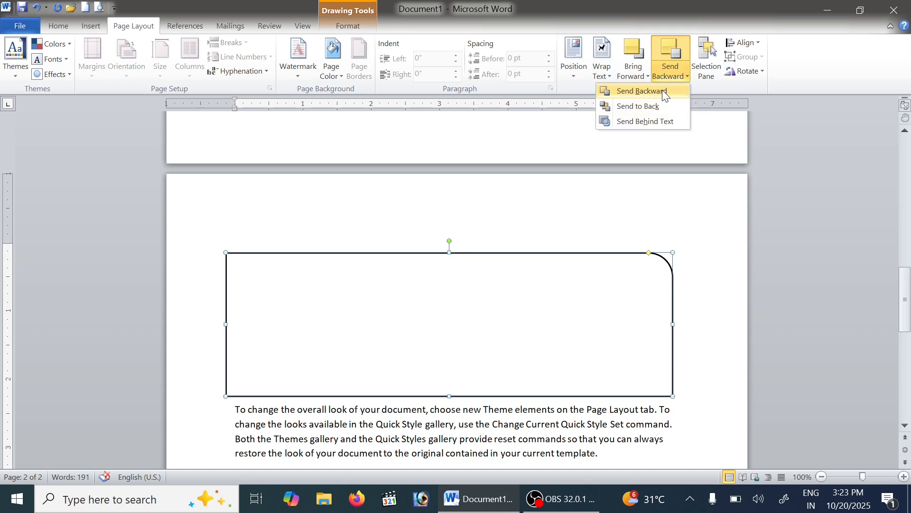
pyautogui.click(662, 122)
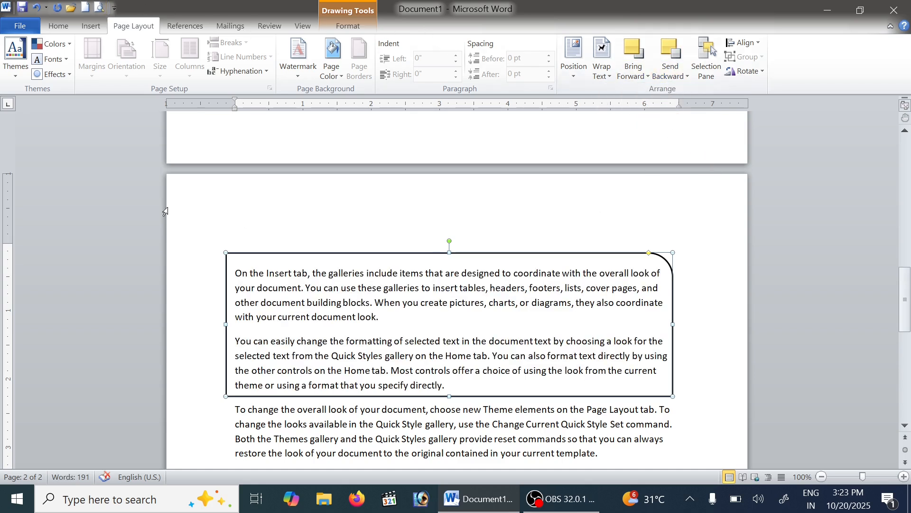
# Try Bring in Front of Text, Send Backward and Bring Forward on the rectangle, ending with Send Behind Text
pyautogui.click(642, 72)
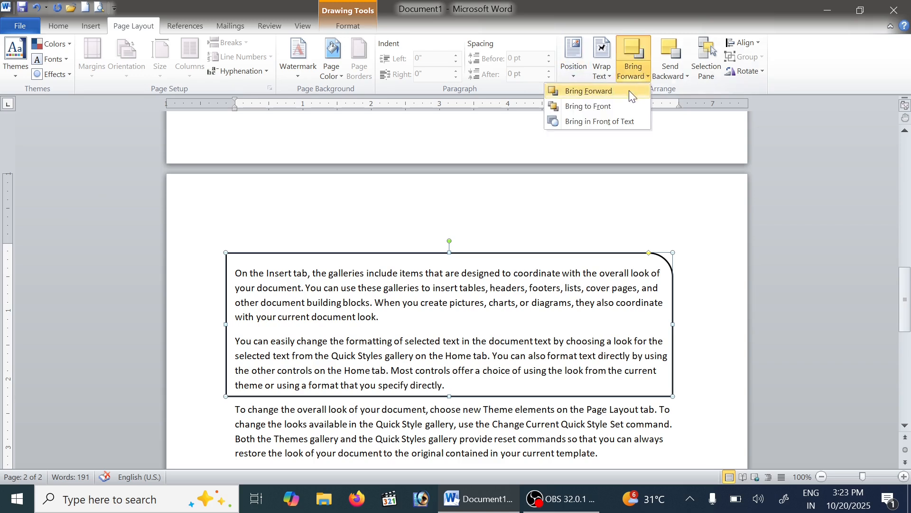
pyautogui.click(612, 121)
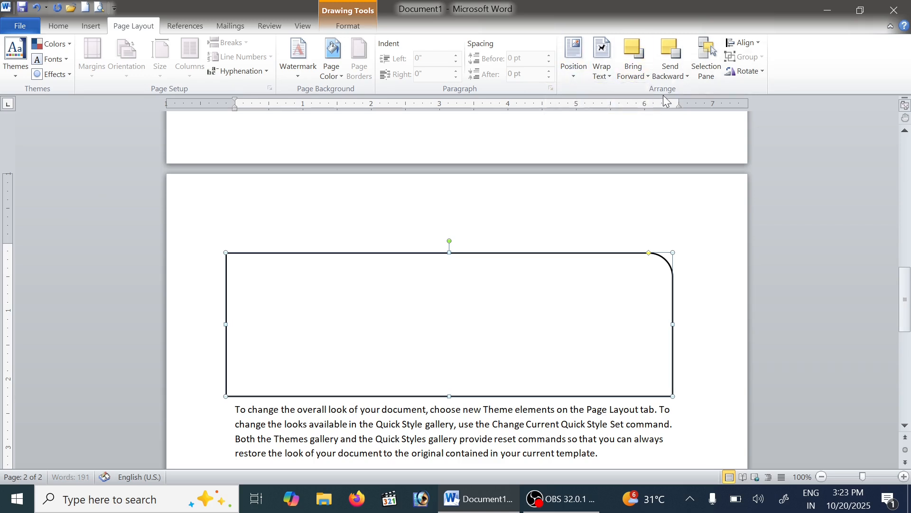
pyautogui.click(671, 72)
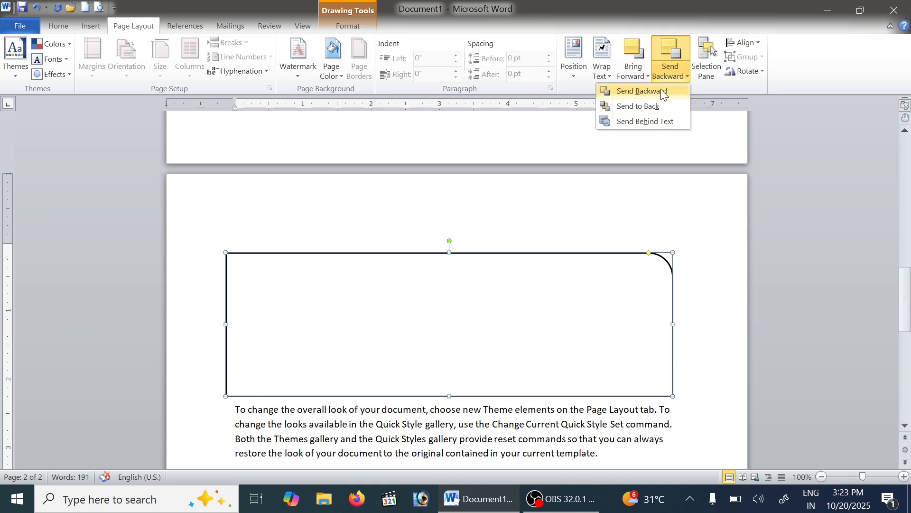
pyautogui.click(662, 91)
pyautogui.click(632, 72)
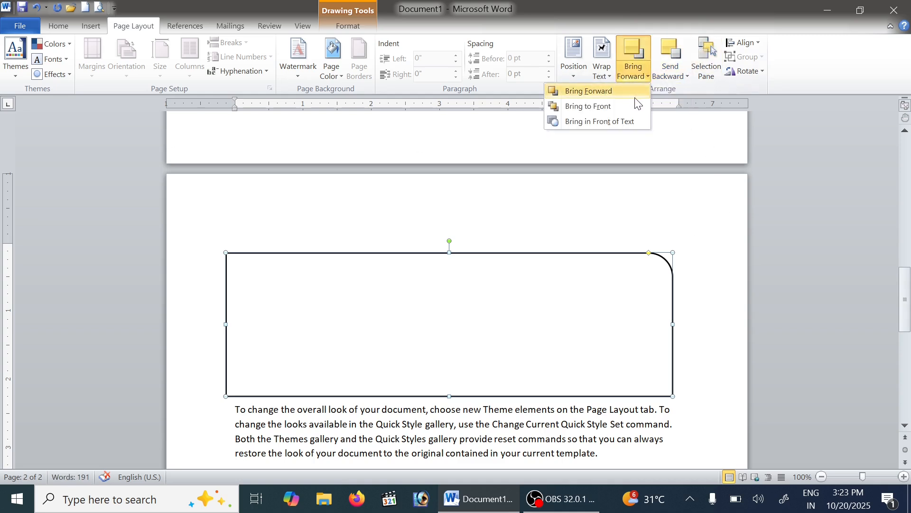
pyautogui.click(635, 98)
pyautogui.click(645, 71)
pyautogui.click(640, 119)
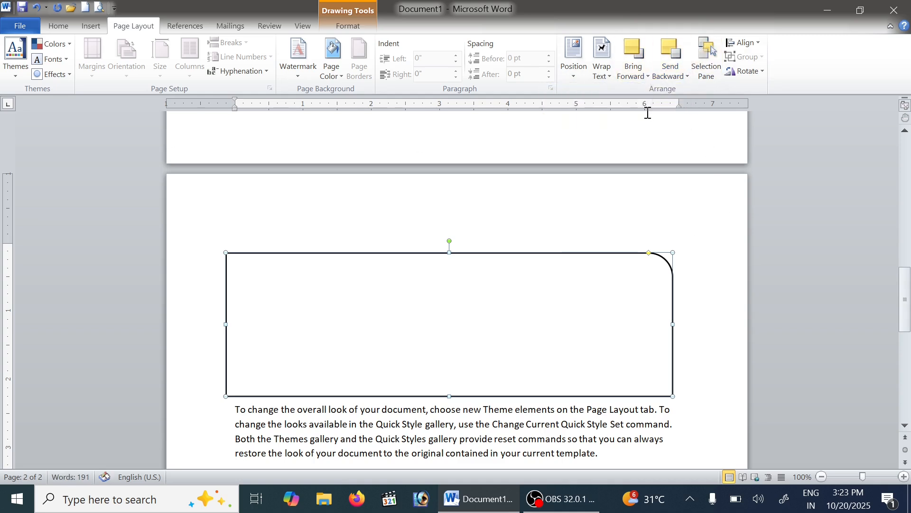
pyautogui.click(670, 72)
pyautogui.click(667, 91)
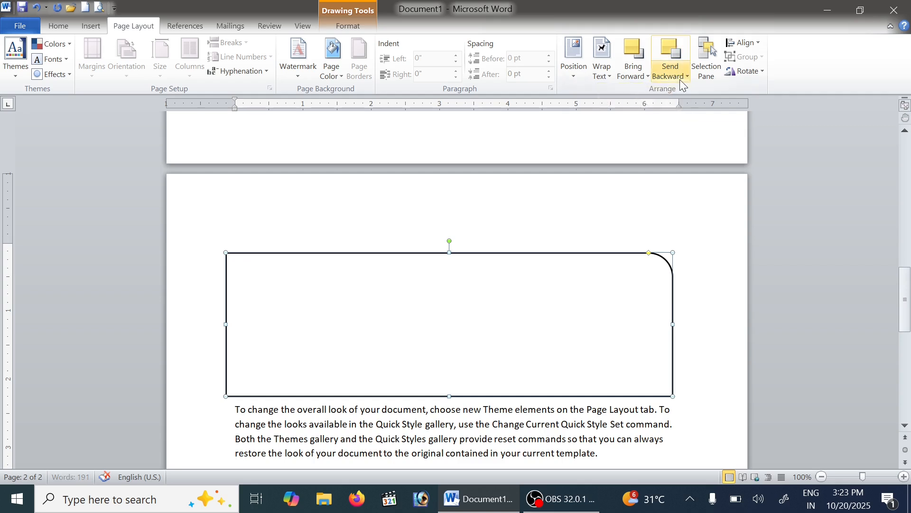
pyautogui.click(681, 80)
pyautogui.click(671, 120)
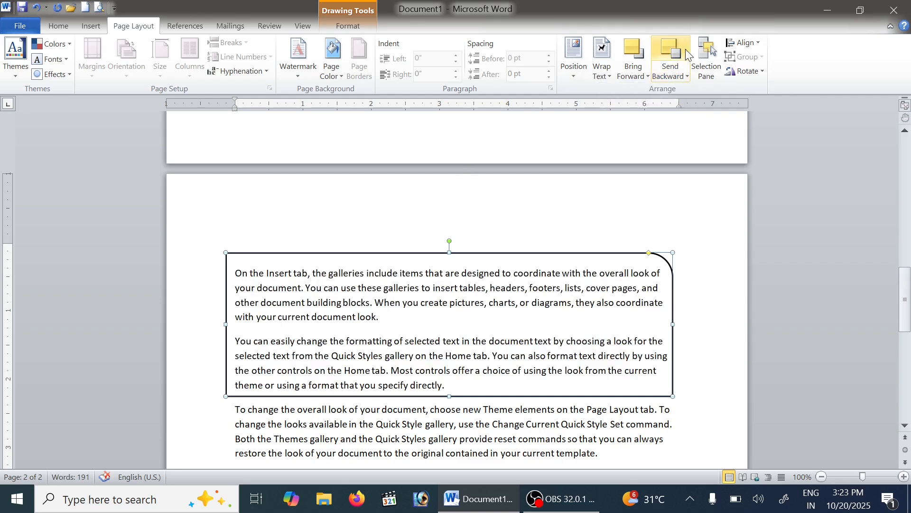
# View the page's shapes in the Selection and Visibility pane, check the Align options and close the pane
pyautogui.click(707, 55)
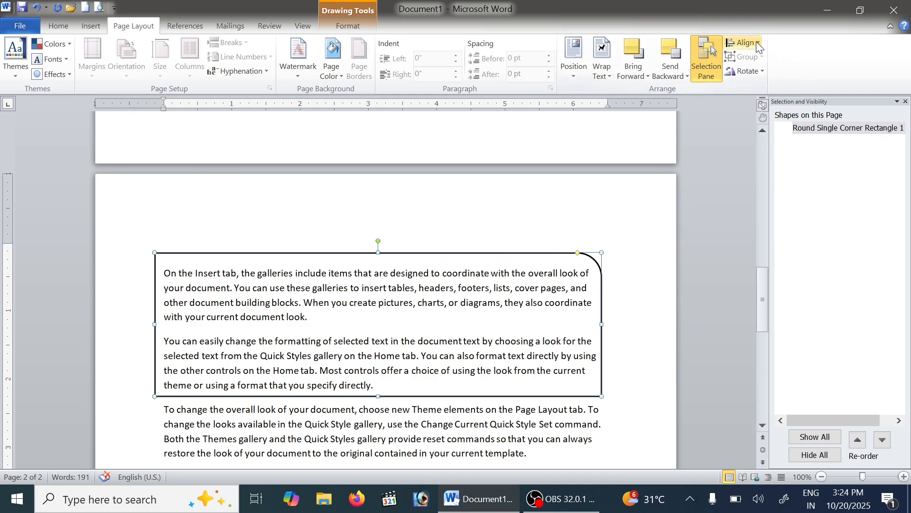
pyautogui.click(743, 42)
pyautogui.click(821, 60)
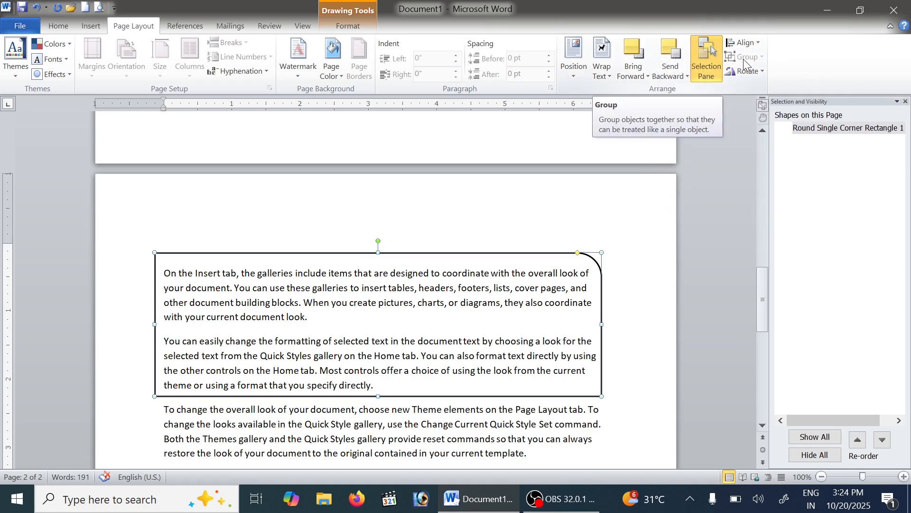
pyautogui.click(906, 102)
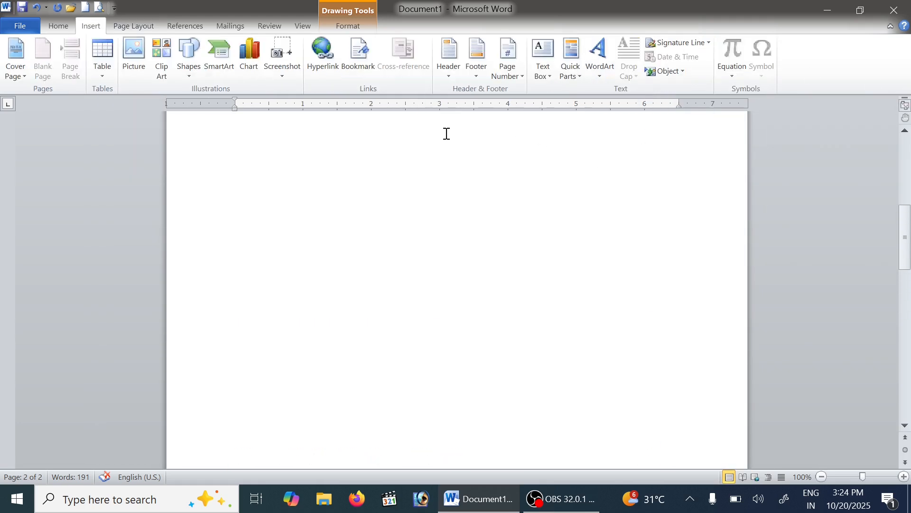
# Draw a triangle about 2.04" by 2.46" below the Output Devices box and an ellipse about 1.71" by 2.2" beside it
pyautogui.scroll(1, 449, 302)
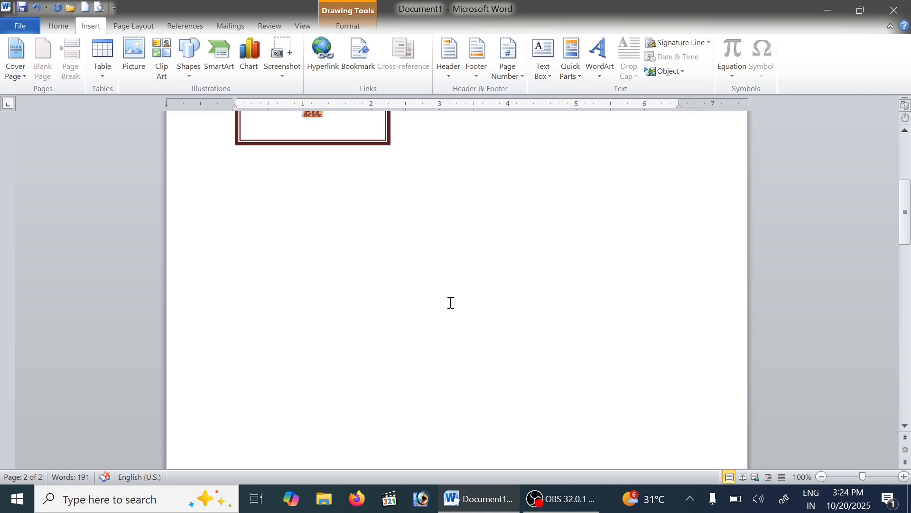
pyautogui.click(450, 302)
pyautogui.click(189, 62)
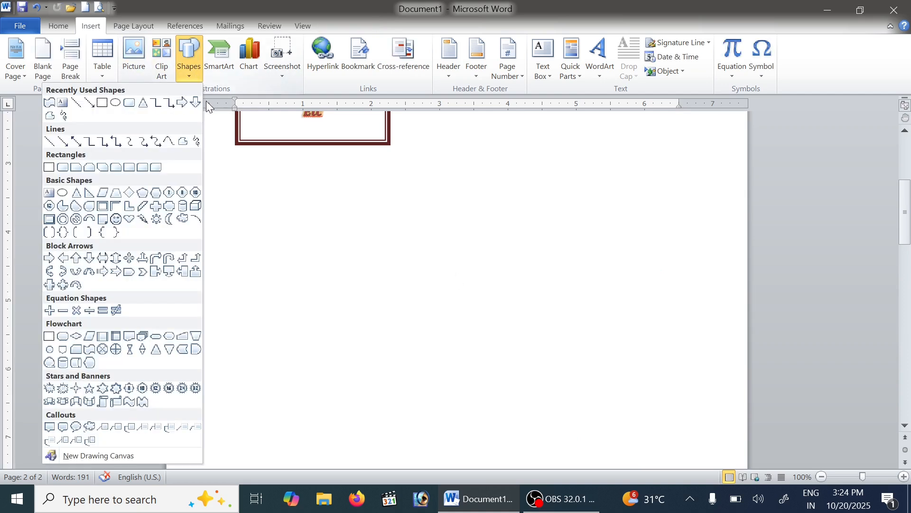
pyautogui.click(154, 103)
pyautogui.moveTo(249, 203); pyautogui.dragTo(419, 342)
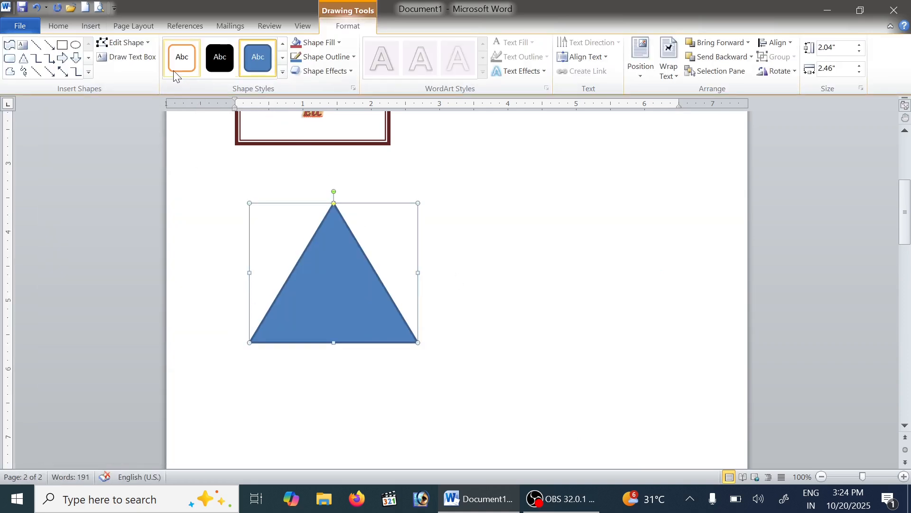
pyautogui.click(76, 44)
pyautogui.moveTo(506, 212)
pyautogui.mouseDown()
pyautogui.moveTo(600, 309)
pyautogui.moveTo(657, 329)
pyautogui.mouseUp()
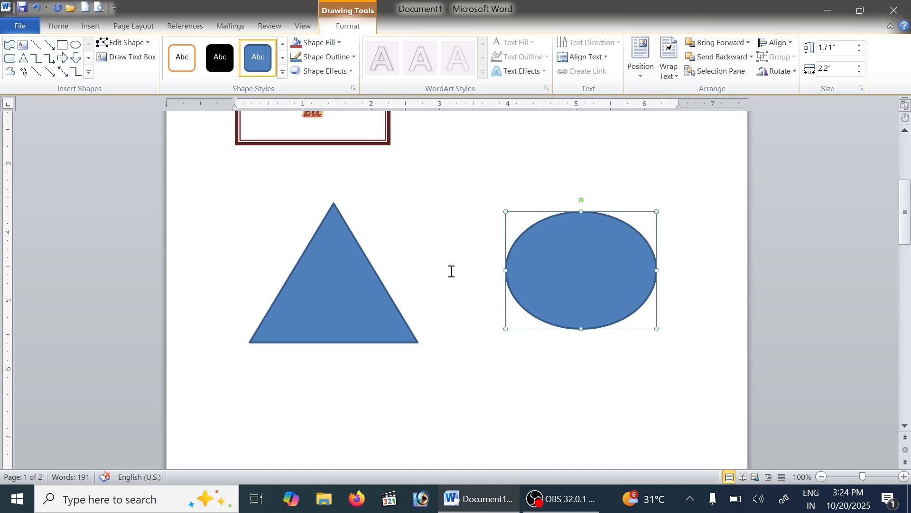
# Try selecting the triangle and the ellipse together as a multiple selection
pyautogui.keyDown('shift'); pyautogui.click(349, 290); pyautogui.keyUp('shift')
pyautogui.scroll(4, 411, 268)
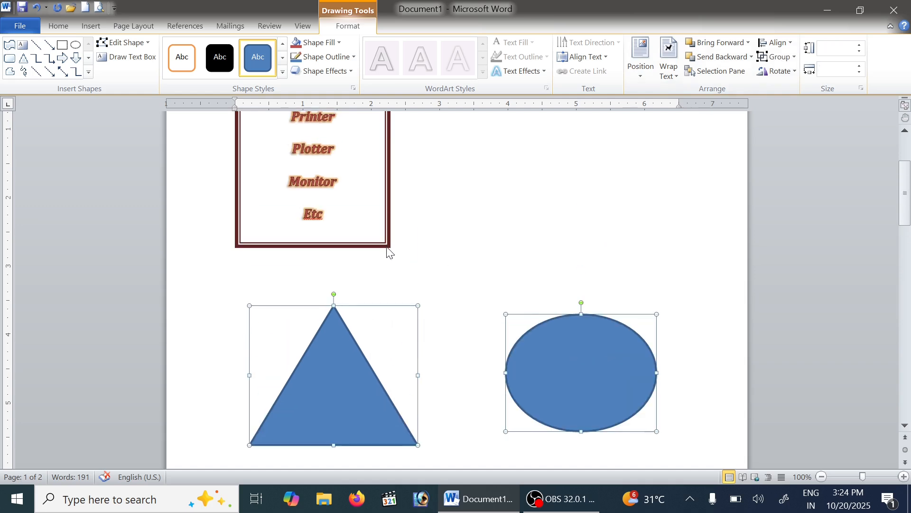
pyautogui.click(389, 251)
pyautogui.click(334, 365)
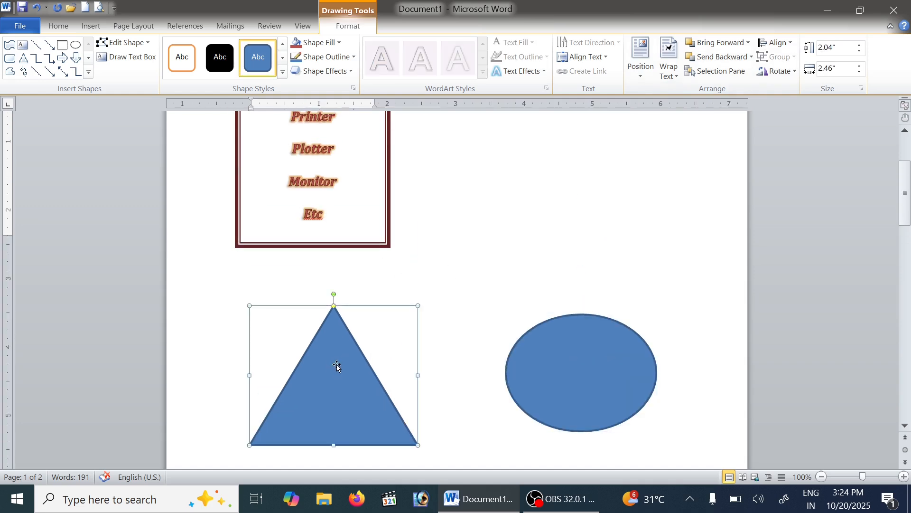
pyautogui.keyDown('shift'); pyautogui.click(599, 355); pyautogui.keyUp('shift')
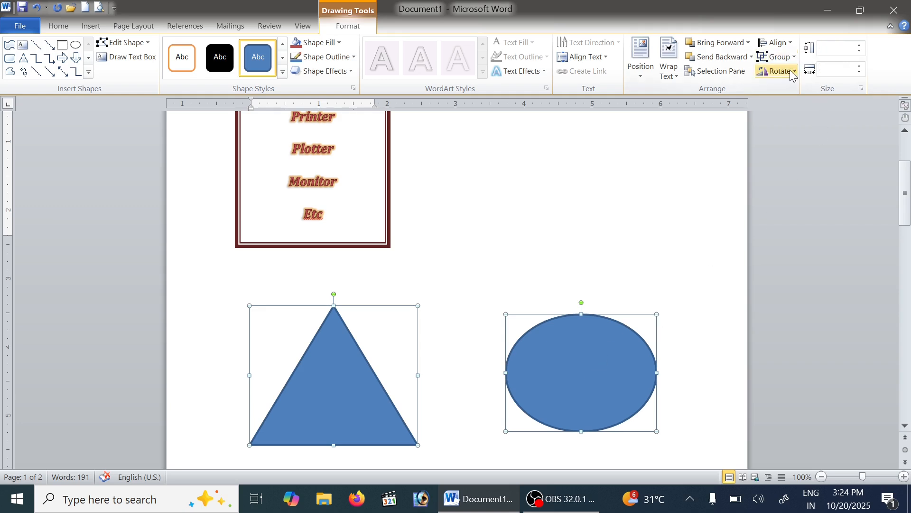
# Try rotating the Output Devices text box 90° right and 90° left, and flip it vertically
pyautogui.click(388, 167)
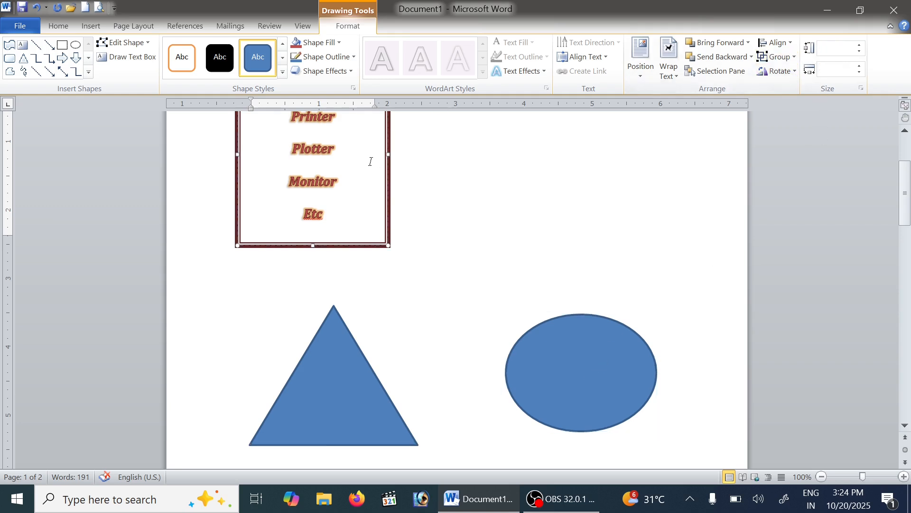
pyautogui.click(762, 71)
pyautogui.click(749, 88)
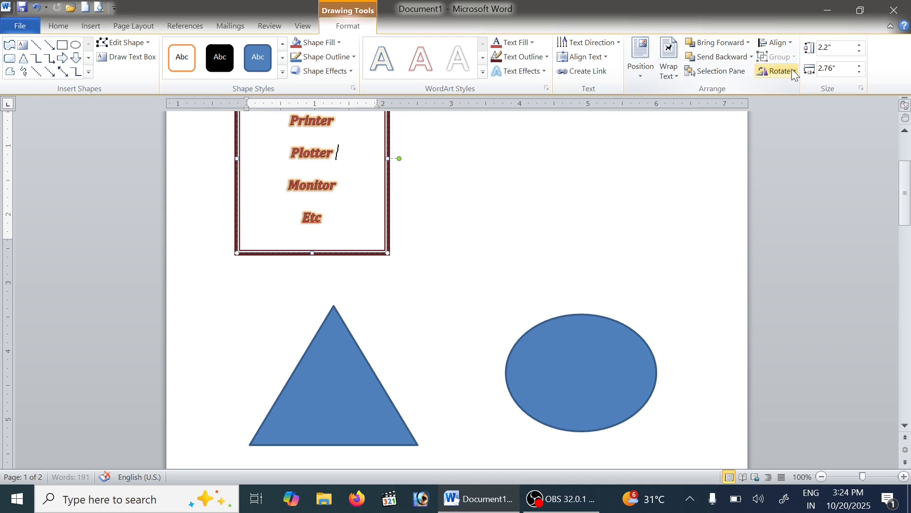
pyautogui.click(793, 71)
pyautogui.click(754, 101)
pyautogui.click(778, 71)
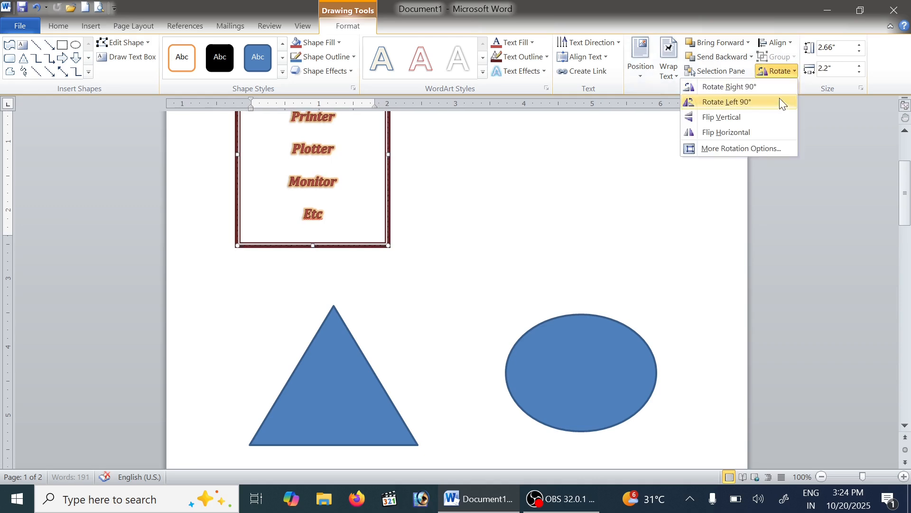
pyautogui.click(756, 112)
# Rotate the Output Devices box freehand to a slight clockwise tilt, try a steeper rotation and undo that last one
pyautogui.scroll(-3, 702, 195)
pyautogui.scroll(7, 626, 172)
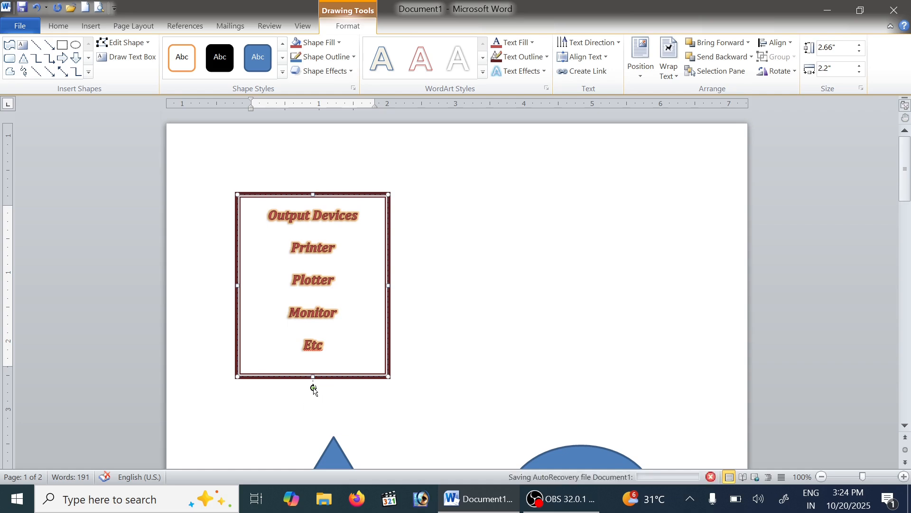
pyautogui.moveTo(312, 388); pyautogui.dragTo(264, 327)
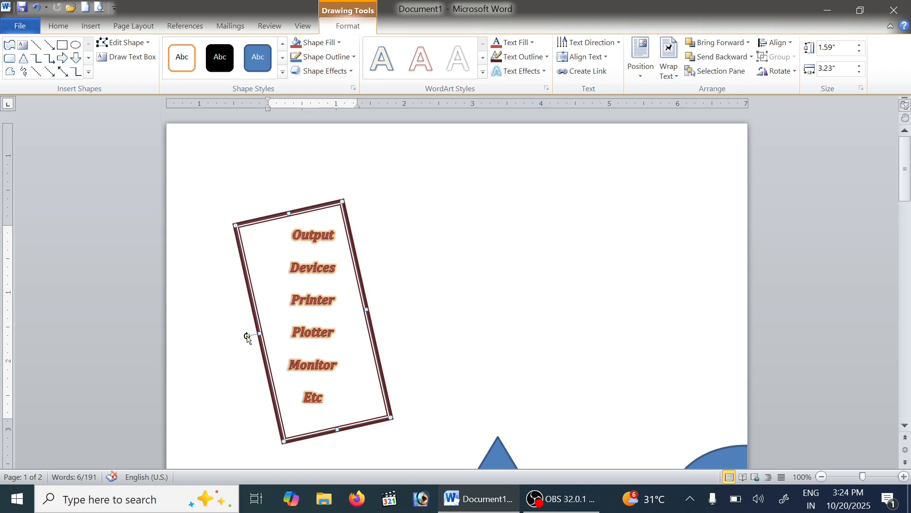
pyautogui.moveTo(247, 335); pyautogui.dragTo(326, 213)
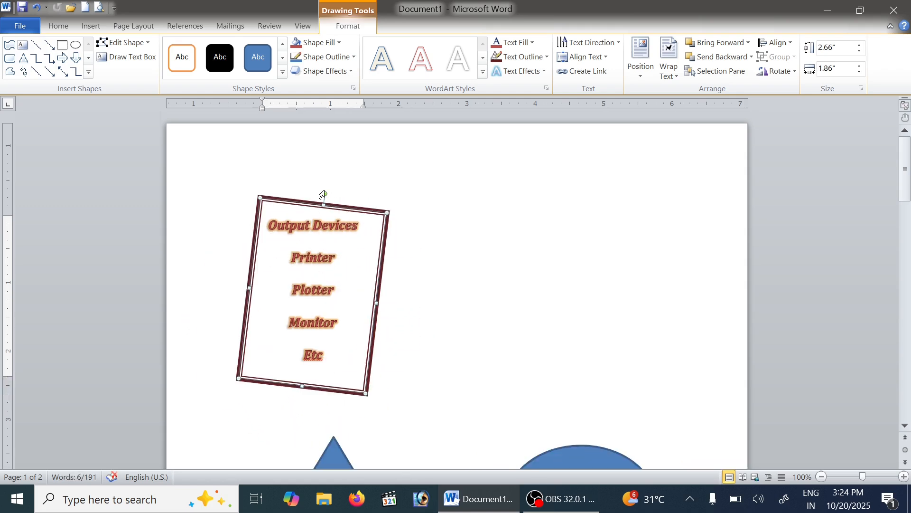
pyautogui.moveTo(325, 194); pyautogui.dragTo(385, 260)
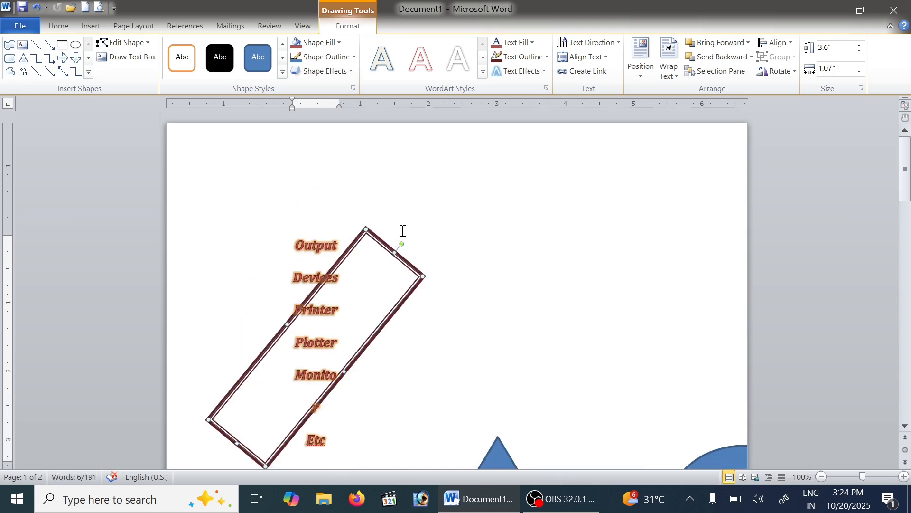
pyautogui.hotkey('ctrl', 'z')
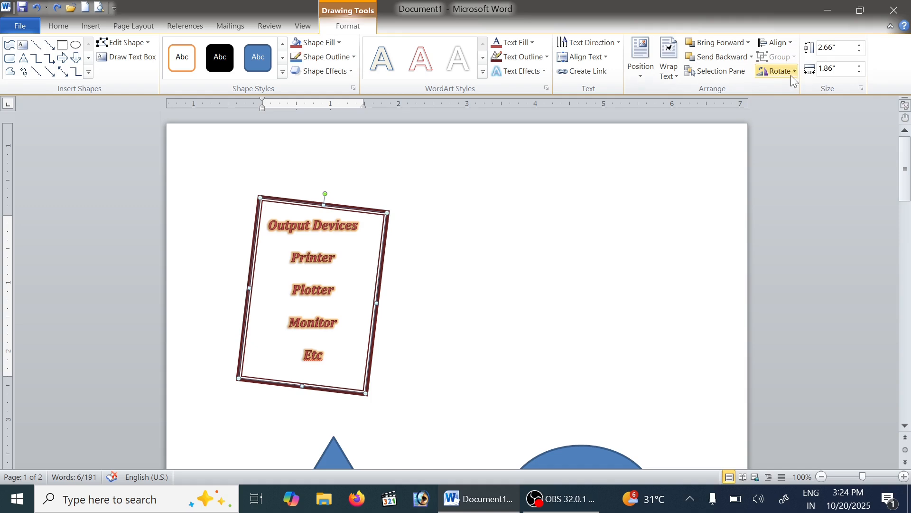
# Try heights of 2.8" and 2.4" for the Output Devices box, set its height to 2.6" and deselect it
pyautogui.click(860, 51)
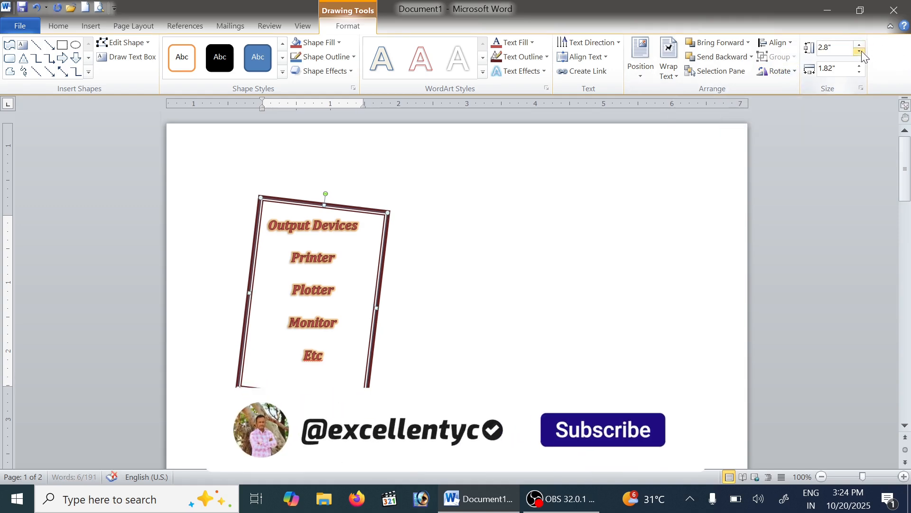
pyautogui.click(861, 51)
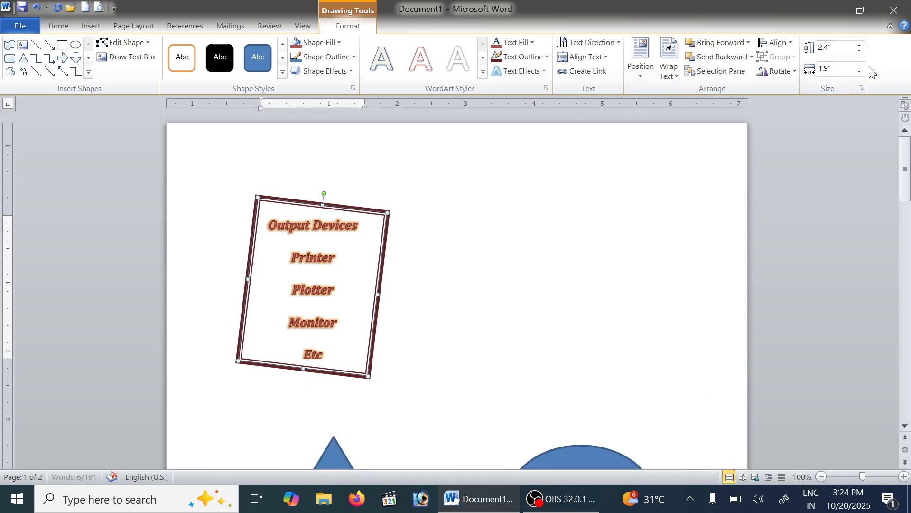
pyautogui.click(861, 45)
pyautogui.click(526, 290)
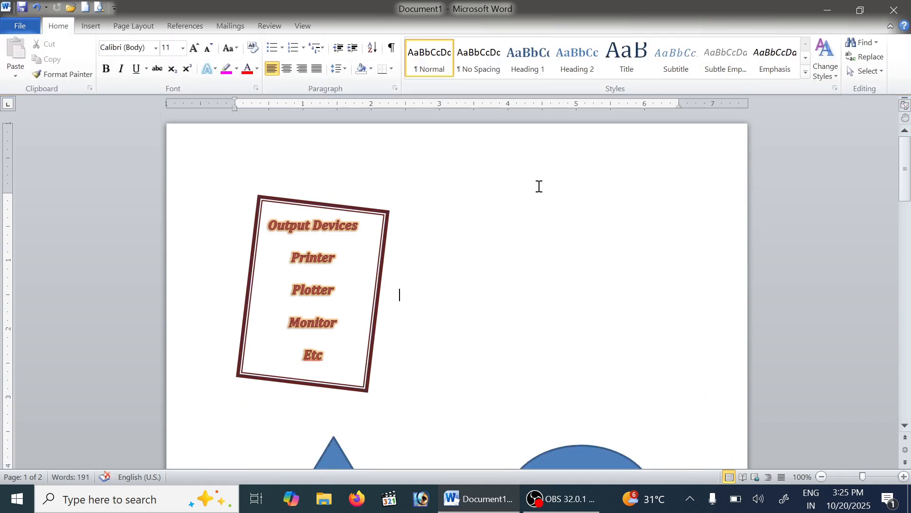
# Select the Output Devices text box and bring up the commands for inserting objects
pyautogui.click(376, 216)
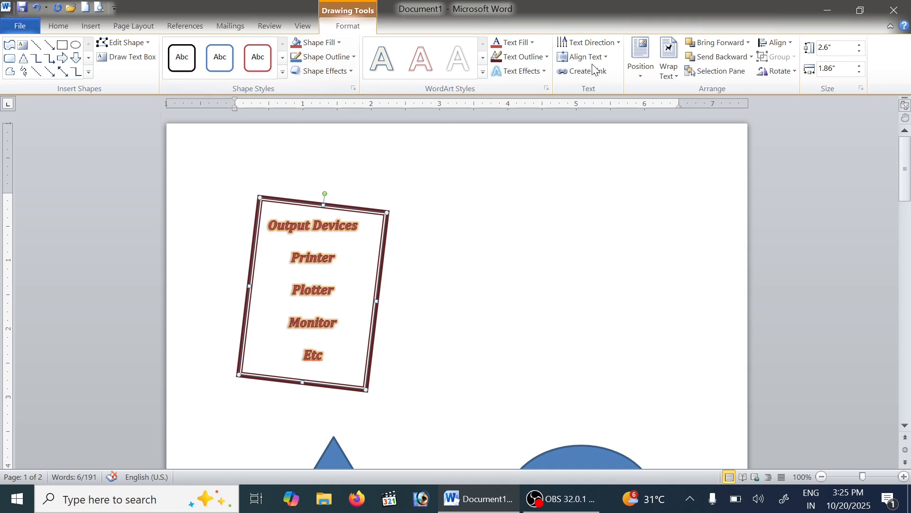
pyautogui.click(90, 26)
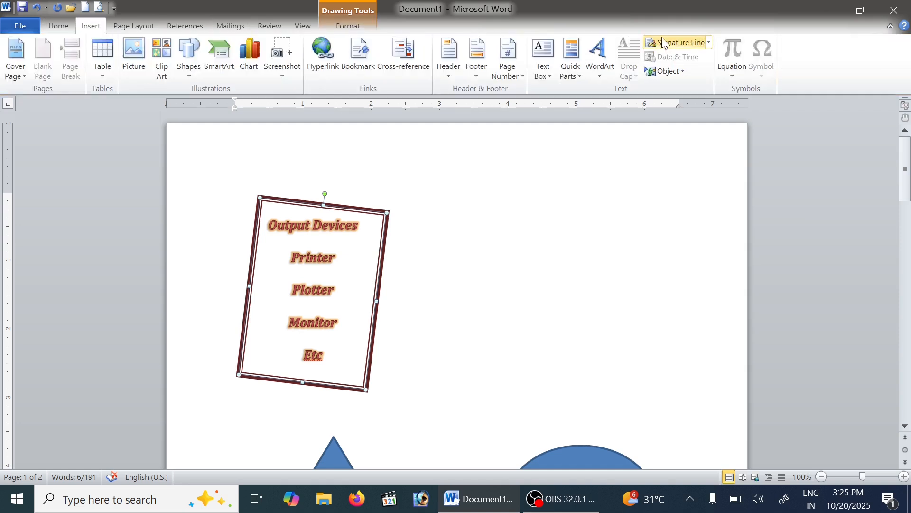